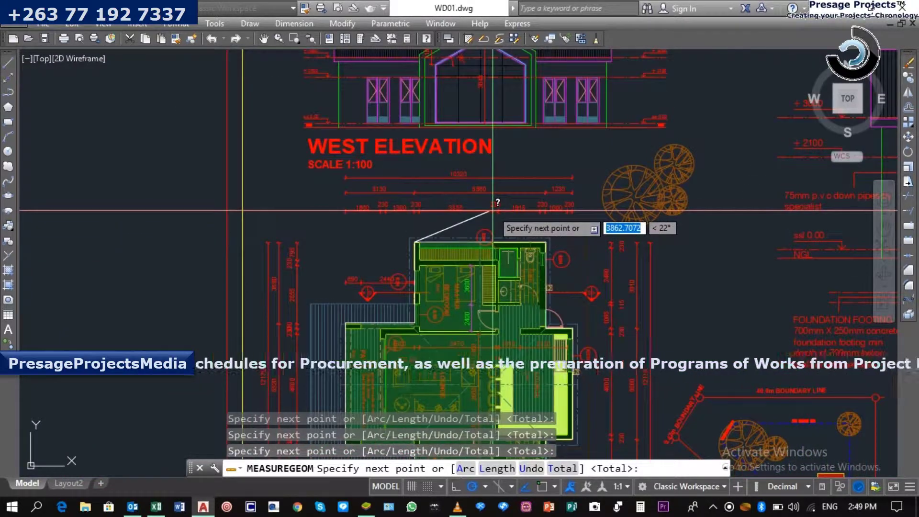
Step: Finish the area measurement, enter 44.99 m in I179 and confirm the row 156 formula
key(Return)
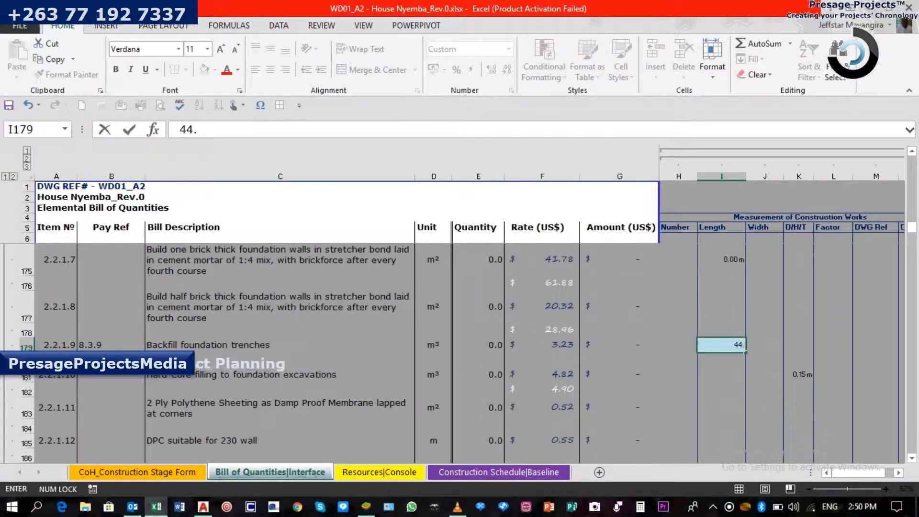
text(99)
key(ctrl+Return)
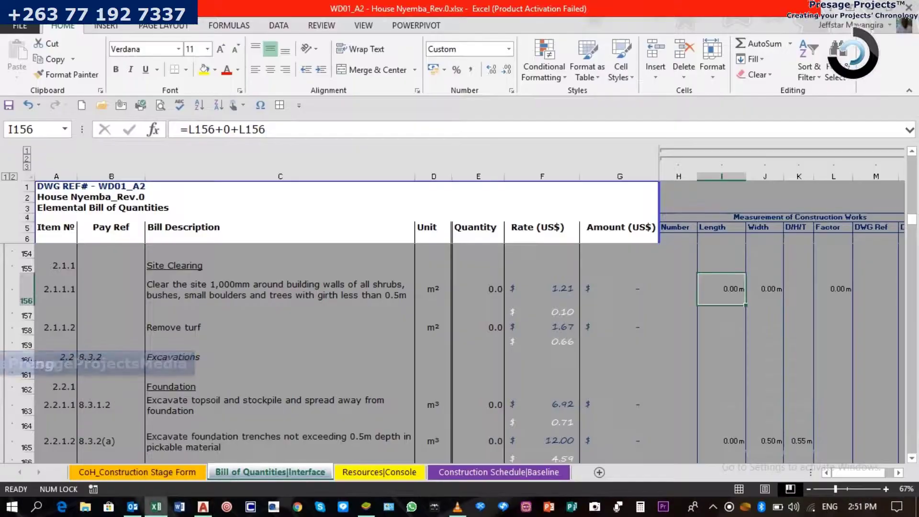
text(2)
key(Return)
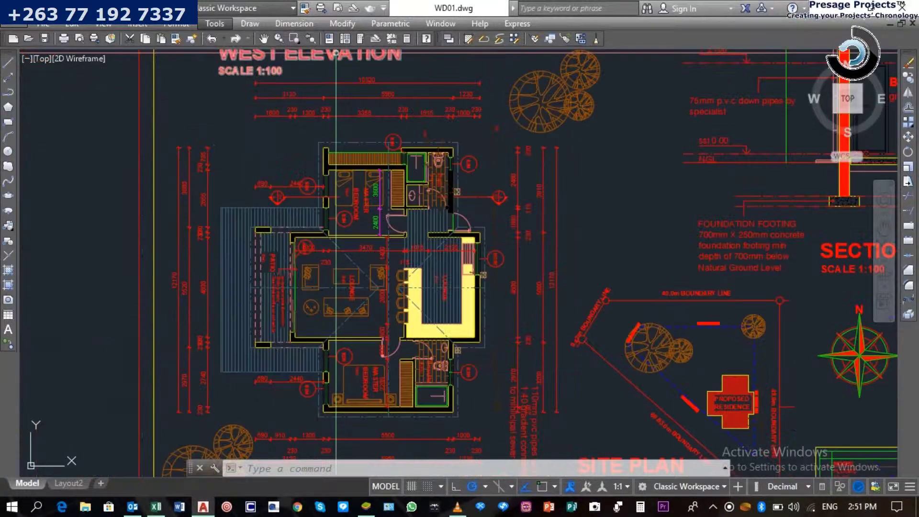
Step: Measure the next area outline and add 11.3 to the row 156 deduction formula
click(485, 255)
scroll(486, 255, down, 5)
click(607, 285)
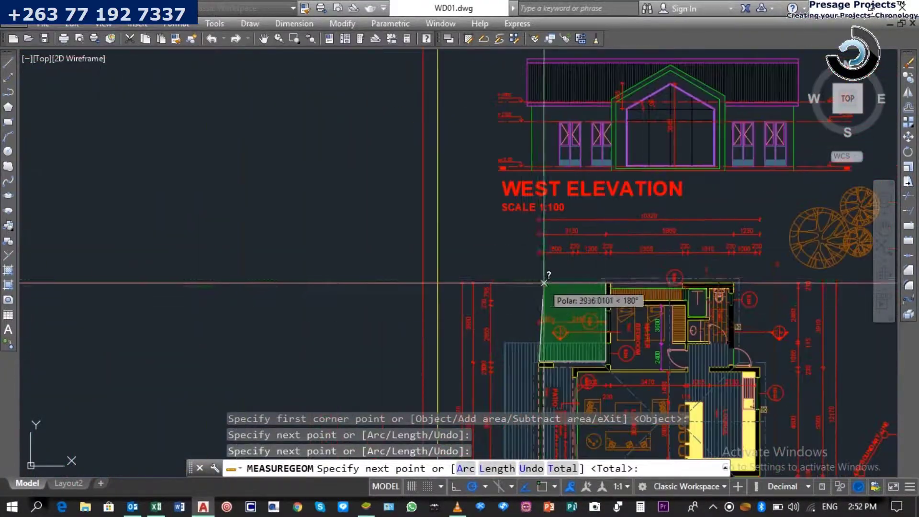
click(539, 283)
scroll(536, 358, up, 4)
key(Return)
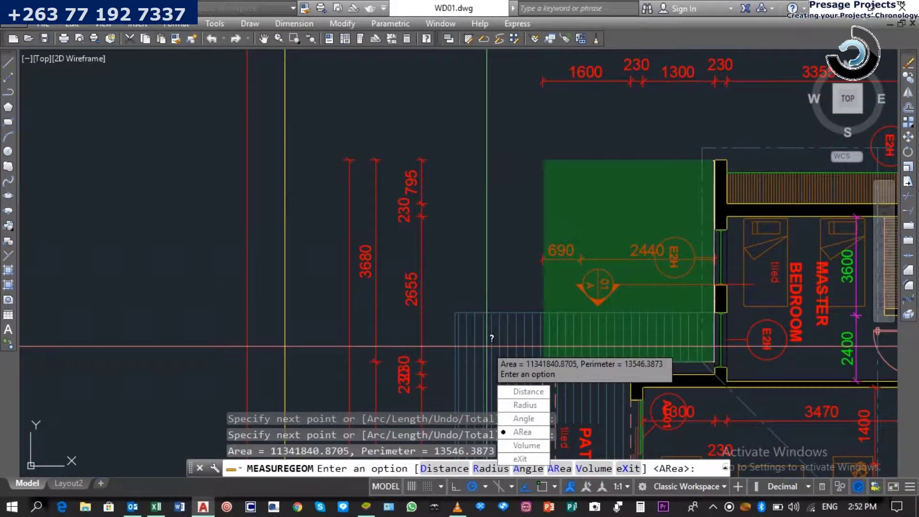
key(alt+Tab)
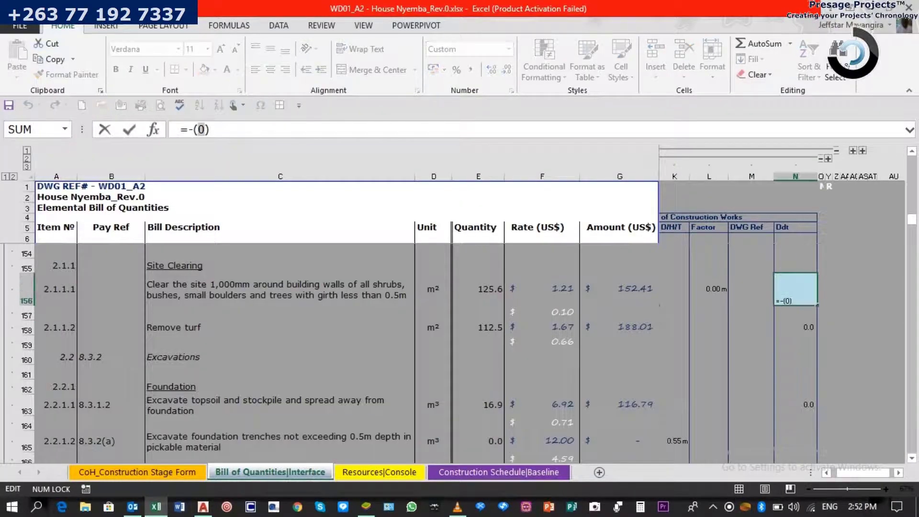
text(11.3+)
key(Return)
key(Escape)
key(alt+Tab)
Step: Measure another four-corner floor area with the Area inquiry tool
click(210, 23)
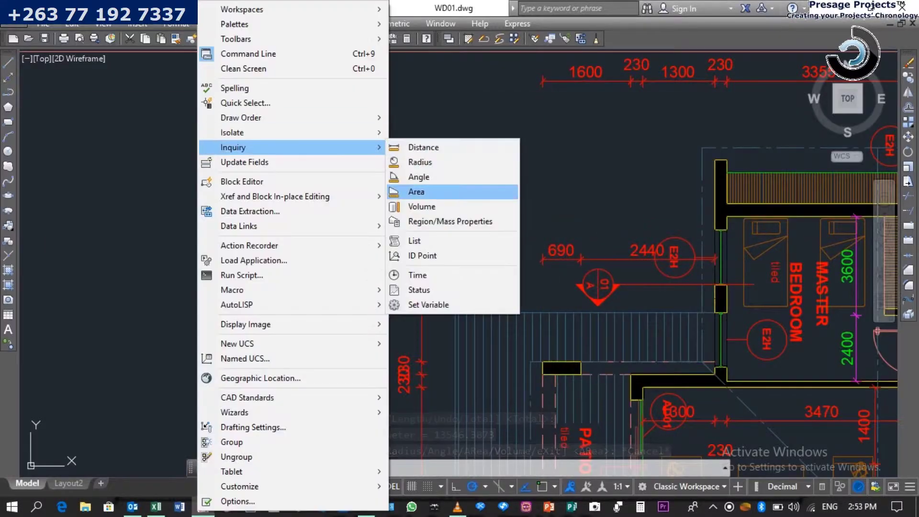
click(416, 192)
click(592, 213)
click(622, 249)
click(687, 254)
scroll(609, 291, down, 3)
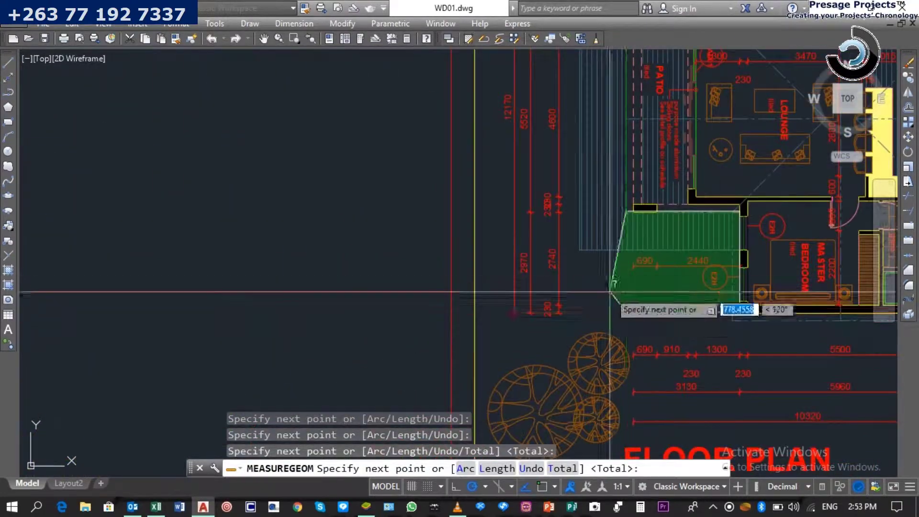
click(625, 307)
key(Return)
key(alt+Tab)
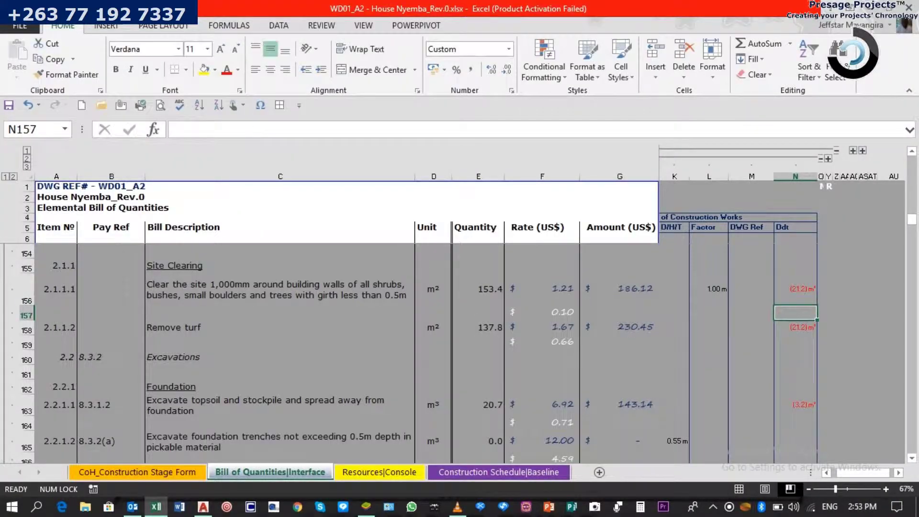
key(alt+Tab)
Step: Measure the rectangular area of the adjoining zone for the workbook
click(215, 24)
click(478, 186)
click(543, 386)
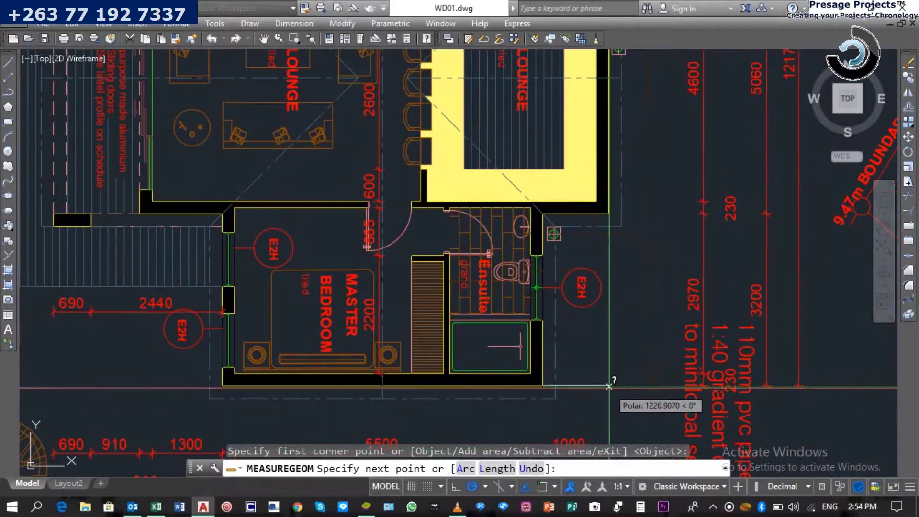
click(608, 386)
click(607, 215)
click(541, 215)
key(Return)
key(alt+Tab)
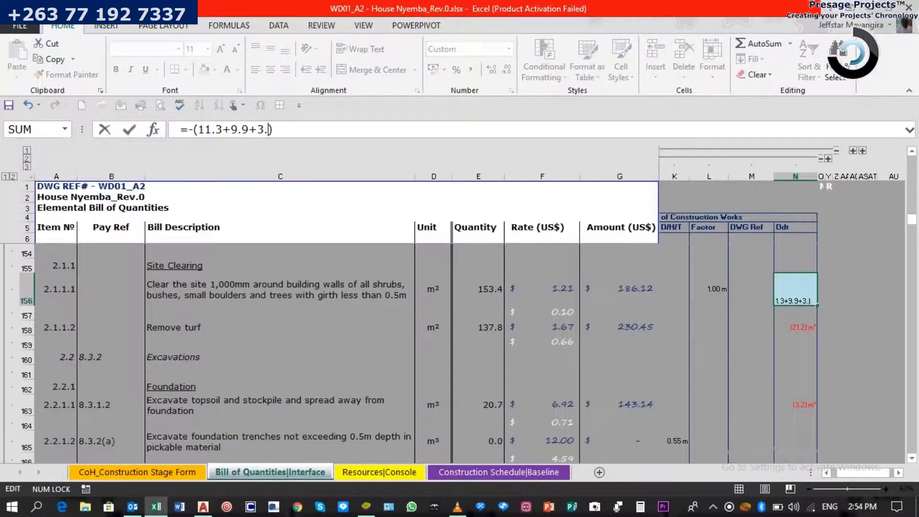
key(alt+Tab)
Step: Measure the five-corner area of the next zone and return to the workbook
key(Escape)
scroll(482, 93, up, 5)
click(482, 90)
scroll(483, 421, up, 5)
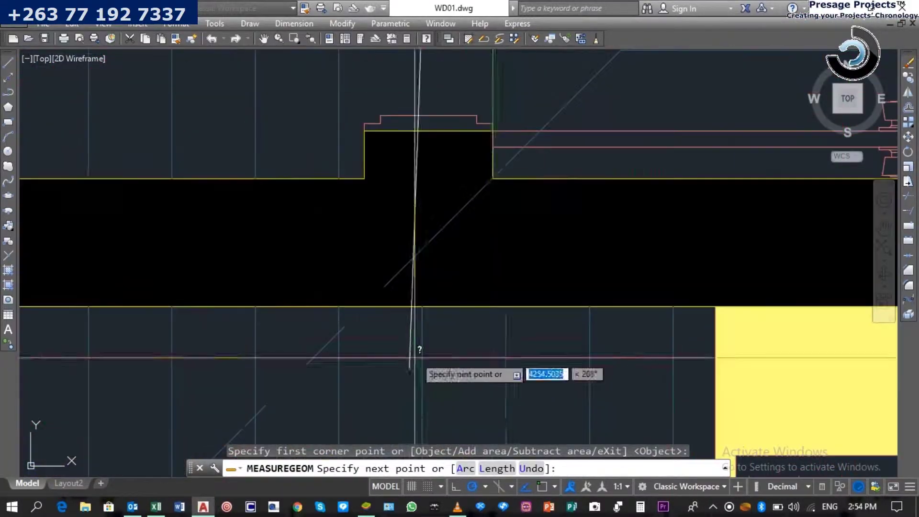
click(416, 185)
scroll(416, 185, down, 4)
click(676, 201)
click(664, 101)
click(589, 101)
key(Return)
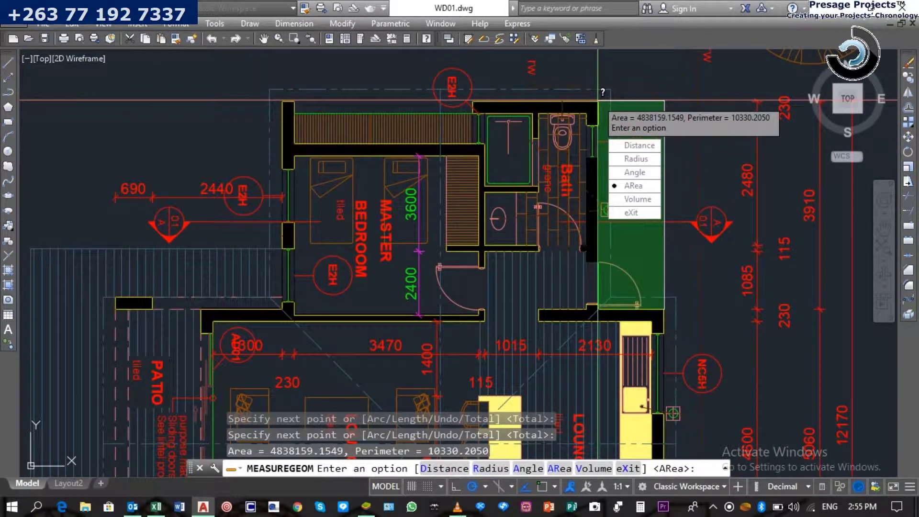
key(alt+Tab)
key(alt+Tab)
scroll(495, 167, up, 3)
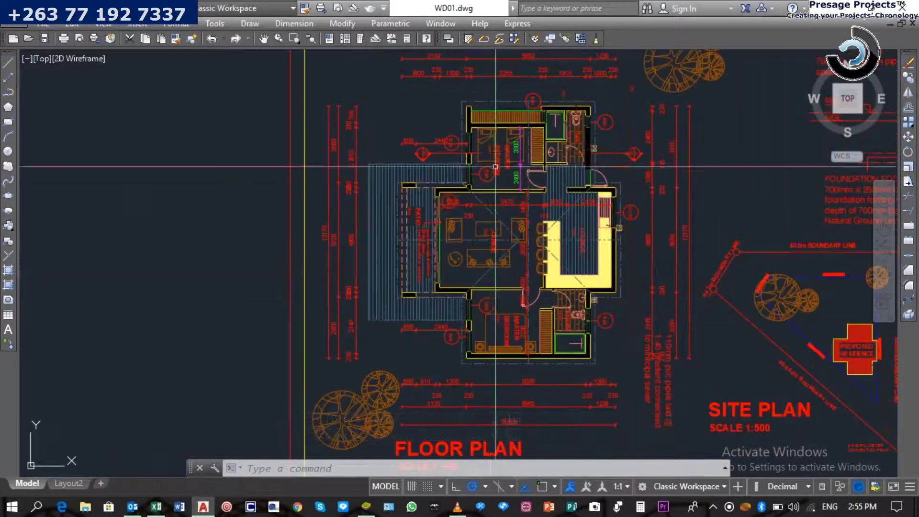
Step: Start a linear dimension with the DLI command
text(dli)
key(Return)
scroll(582, 196, up, 5)
Step: Place the 1806 wall dimension and paste the measured length into I165
click(371, 327)
click(682, 326)
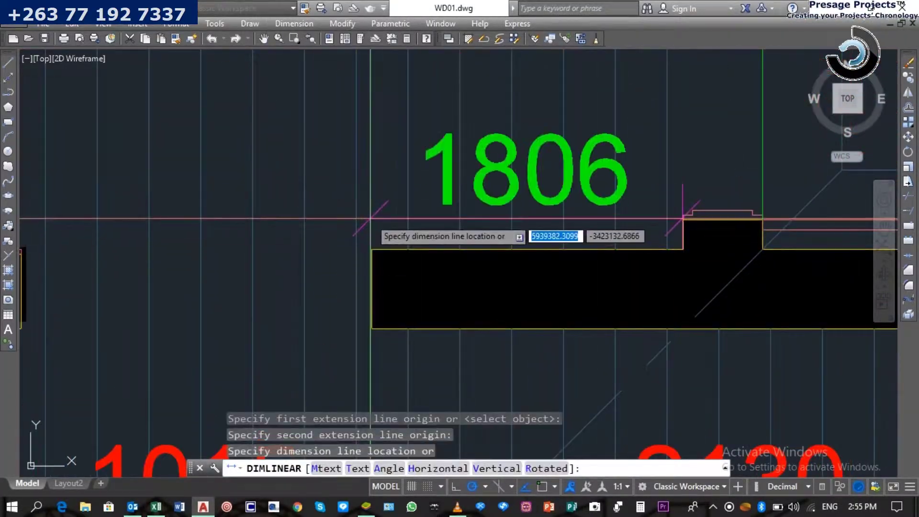
key(alt+Tab)
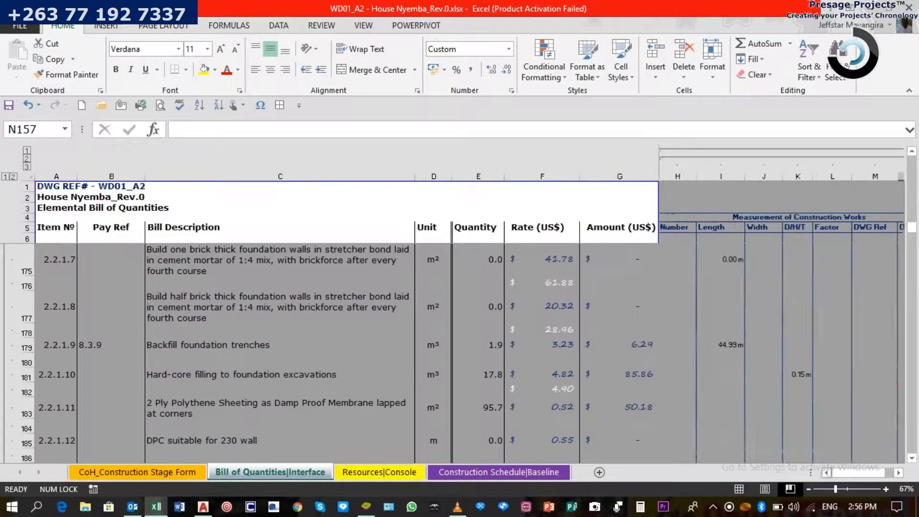
key(Up)
key(Up)
key(Up)
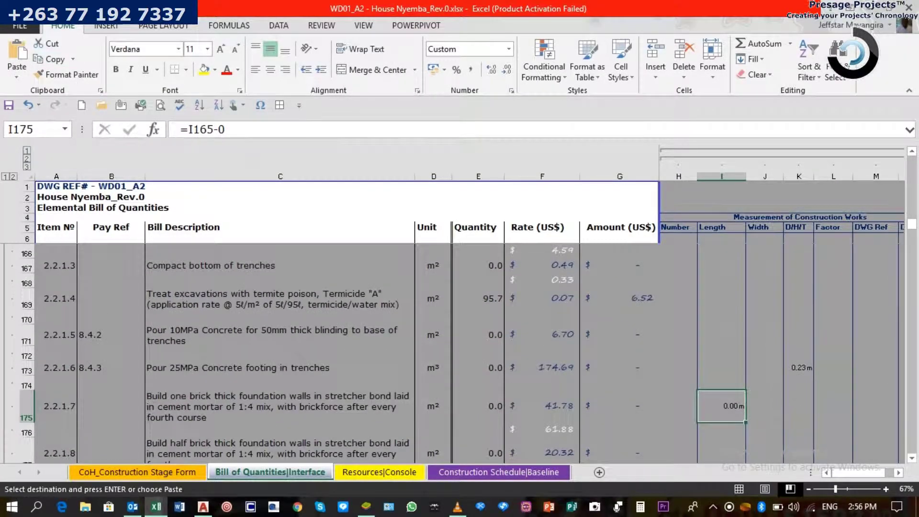
key(Up)
key(Down)
key(Up)
key(Up)
key(Up)
text(=I163+I164)
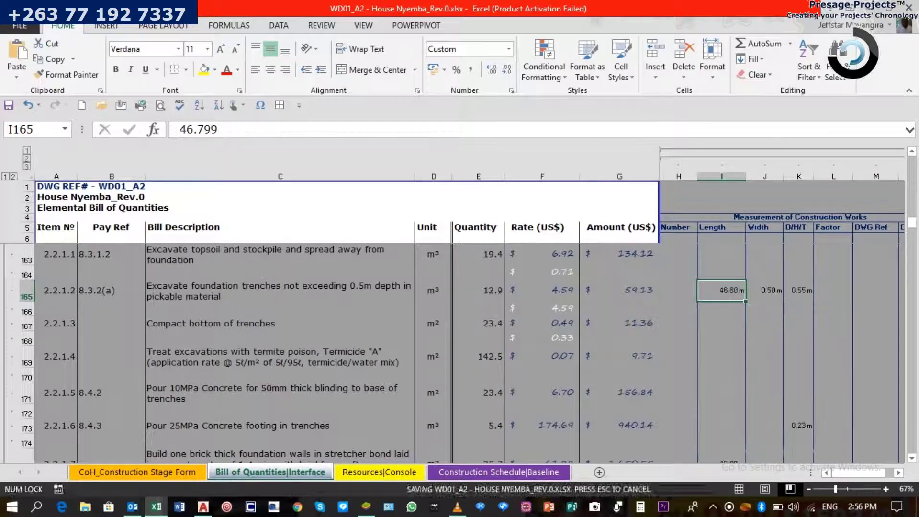
key(alt+Tab)
Step: Measure a wall run on the plan with the Distance inquiry tool
click(215, 23)
click(421, 260)
scroll(527, 163, up, 6)
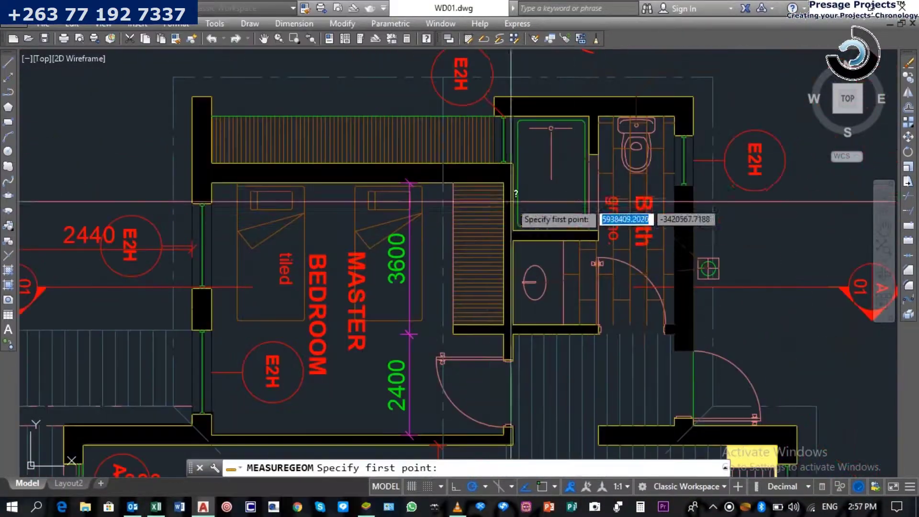
click(574, 201)
scroll(550, 263, down, 5)
scroll(483, 341, up, 6)
scroll(484, 340, up, 3)
click(594, 307)
key(alt+Tab)
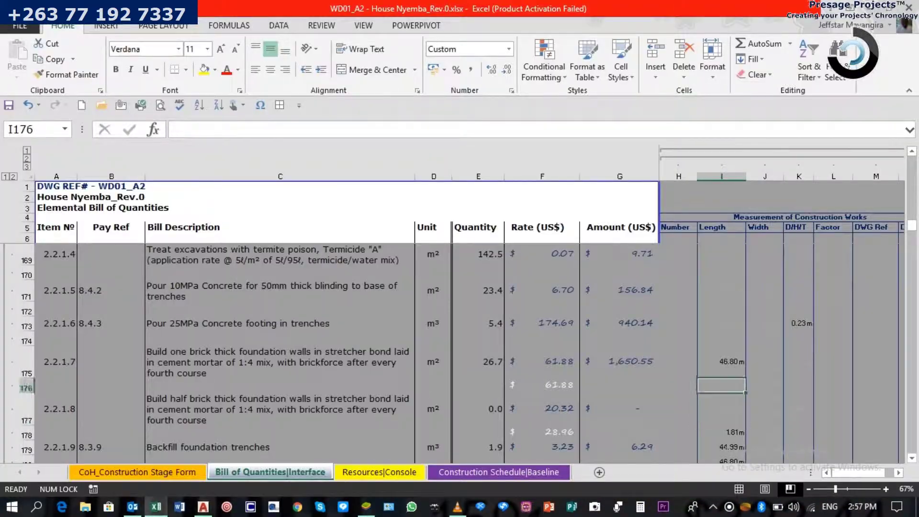
key(alt+Tab)
scroll(652, 261, down, 5)
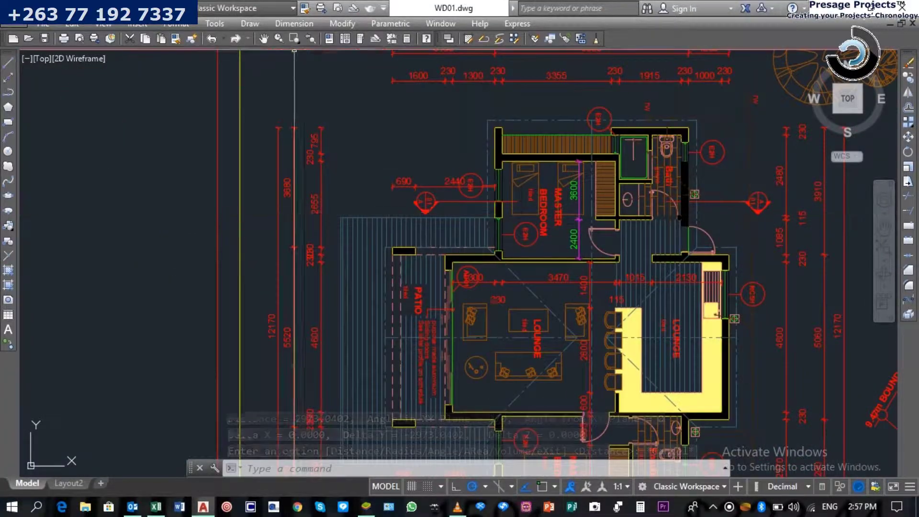
Step: Measure another wall run with the DI distance command
click(215, 24)
key(Escape)
text(di)
key(Return)
scroll(488, 256, up, 4)
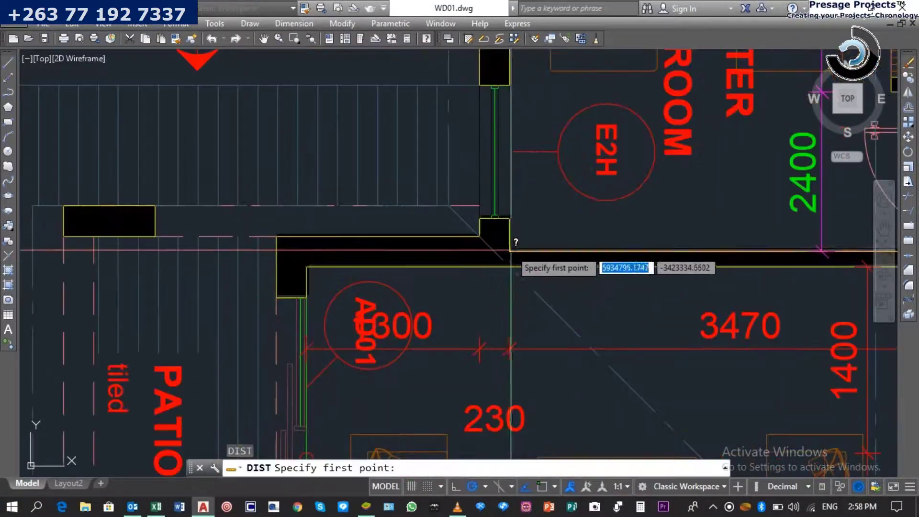
scroll(488, 256, down, 3)
scroll(487, 256, up, 3)
click(486, 256)
click(604, 247)
key(alt+Tab)
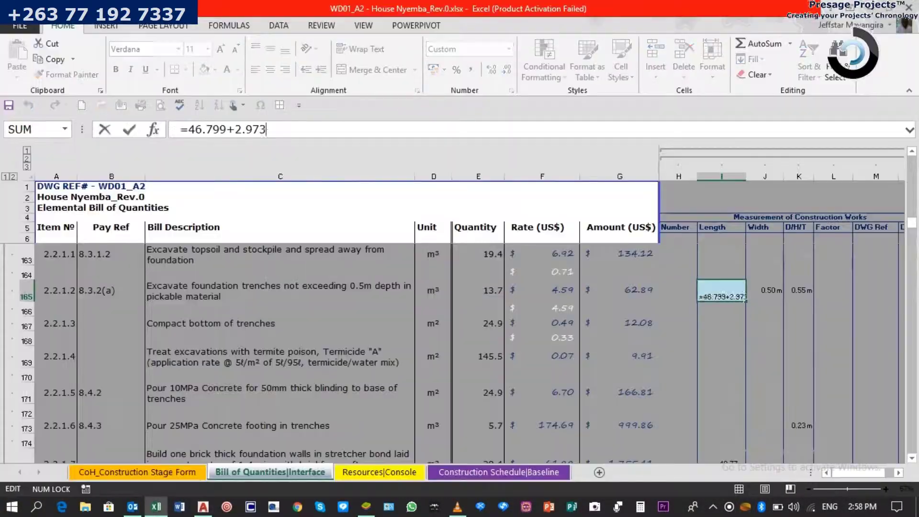
key(alt+Tab)
Step: Measure two more short wall runs for the trench length
text(i)
key(Return)
click(641, 110)
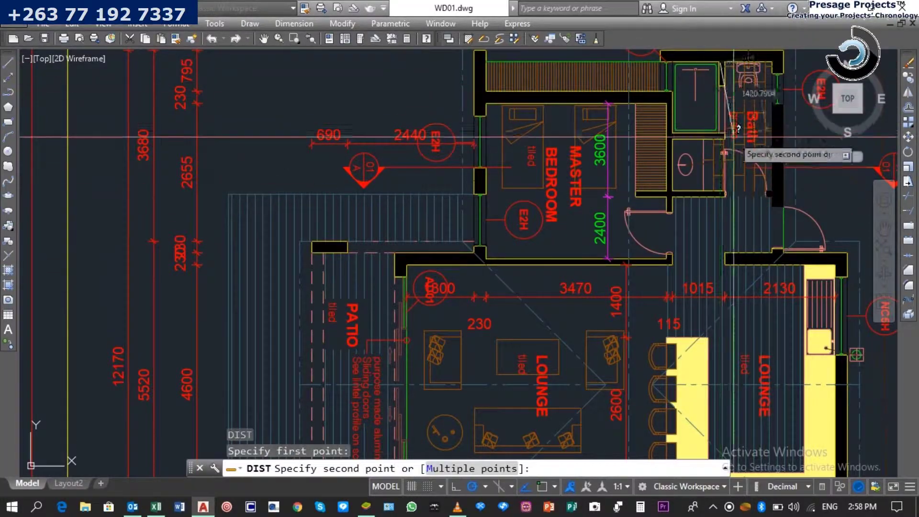
click(641, 138)
key(alt+Tab)
key(alt+Tab)
click(215, 24)
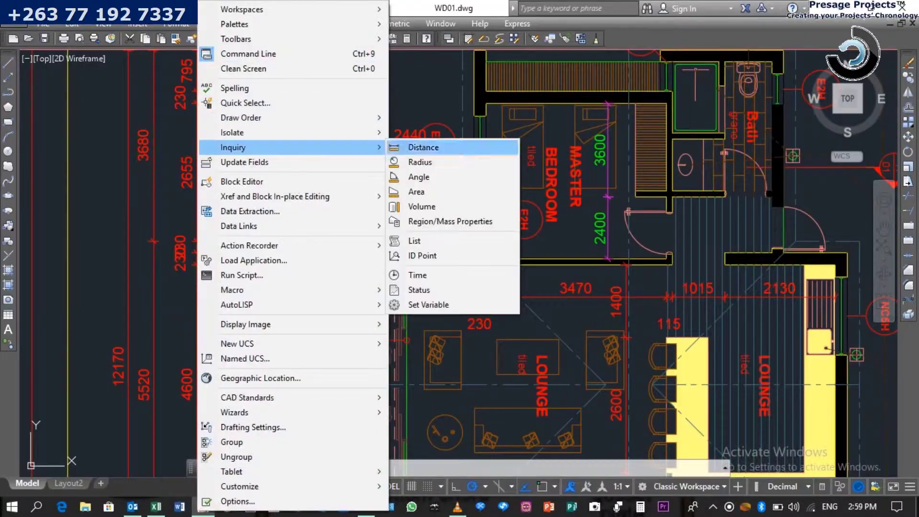
click(421, 145)
click(635, 193)
click(726, 193)
key(alt+Tab)
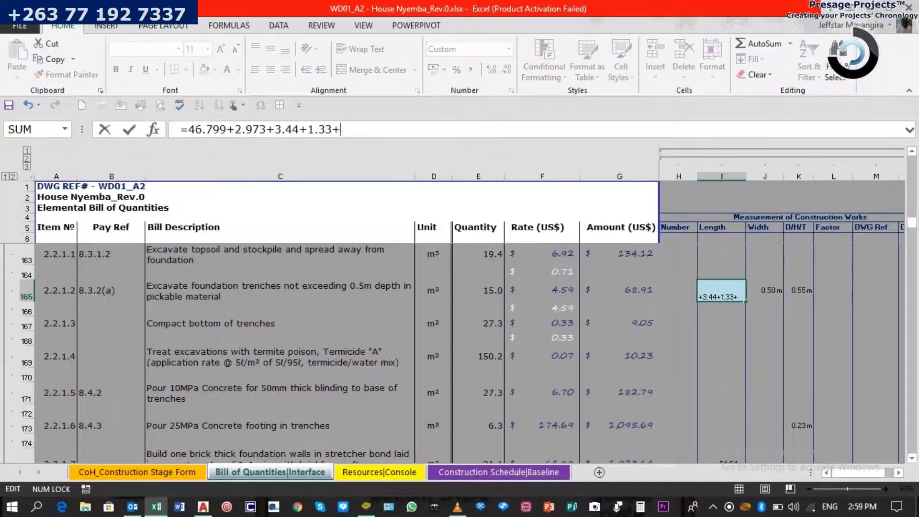
Step: Measure further wall runs and commit the updated trench length formula in I165
key(alt+Tab)
text(di)
key(Return)
click(675, 142)
key(alt+Tab)
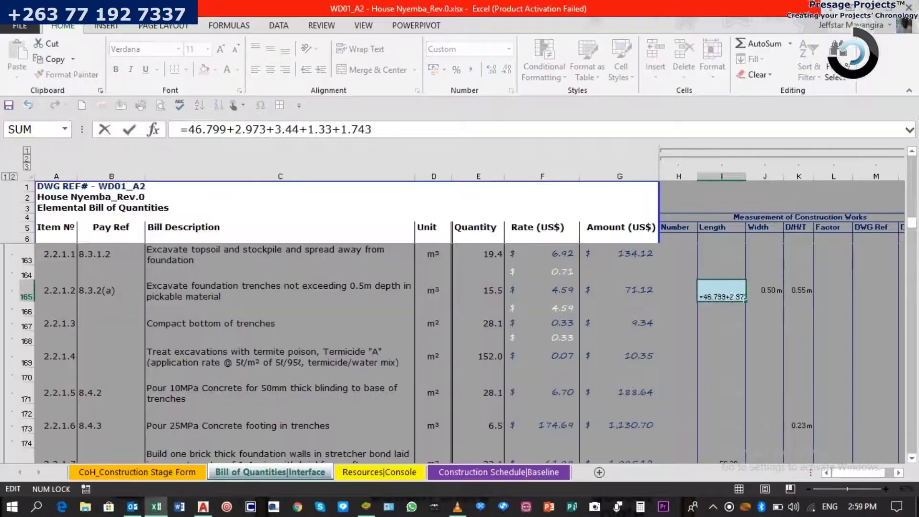
key(alt+Tab)
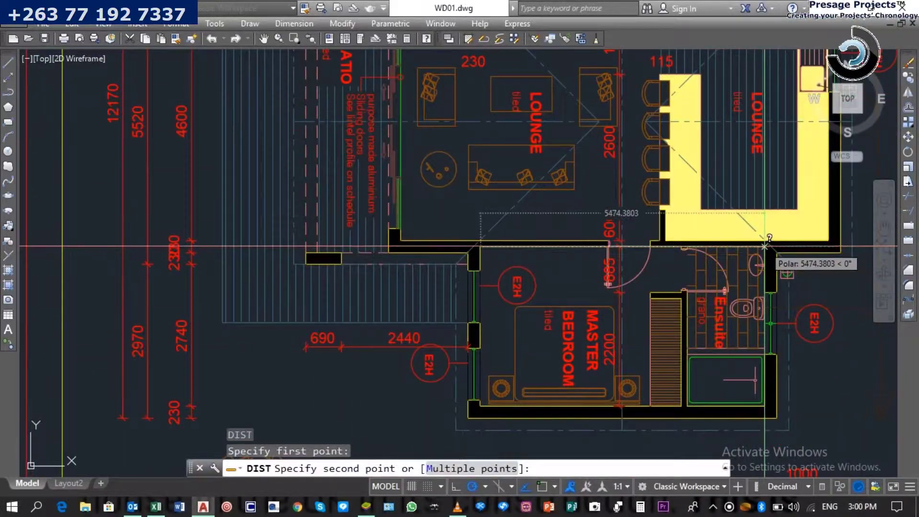
click(764, 245)
key(alt+Tab)
key(Return)
key(alt+Tab)
scroll(722, 180, up, 5)
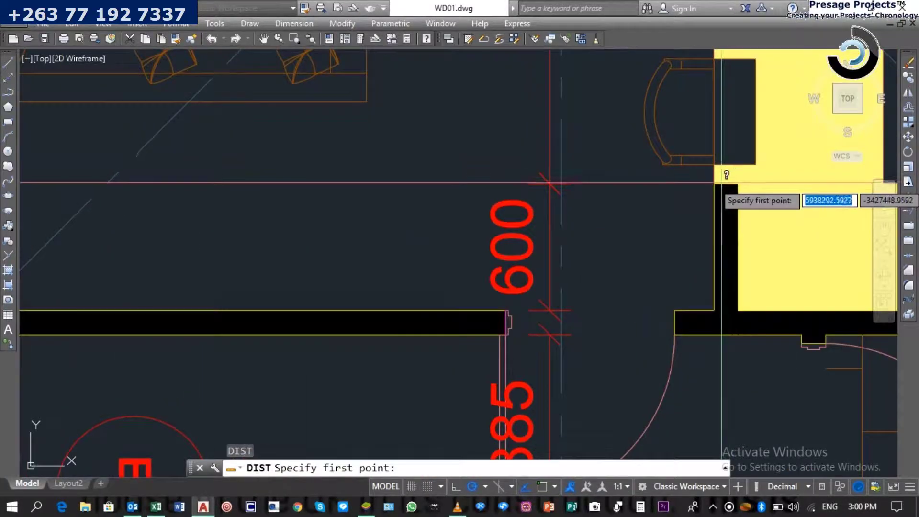
key(alt+Tab)
Step: Add 0.6 to the I165 trench length formula and commit it
key(alt+Tab)
key(Return)
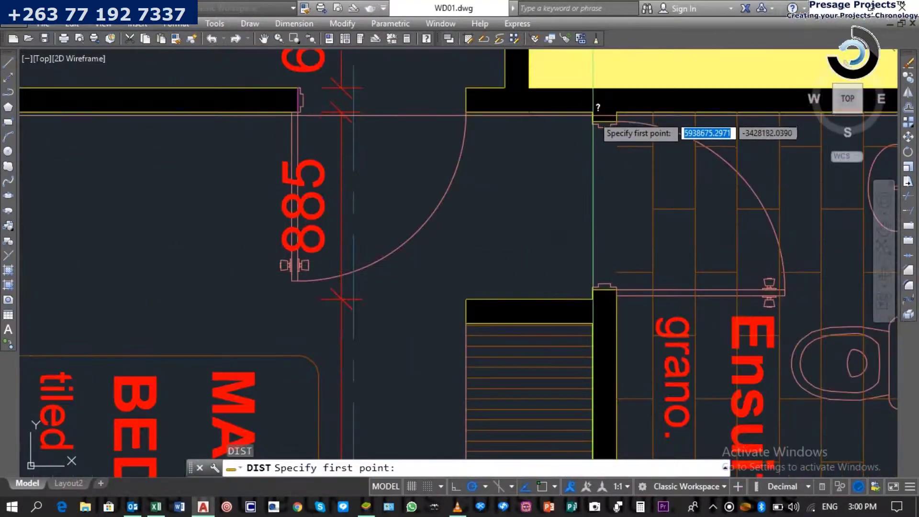
click(594, 113)
key(alt+Tab)
text(0.6)
key(ctrl+Return)
key(Return)
key(alt+Tab)
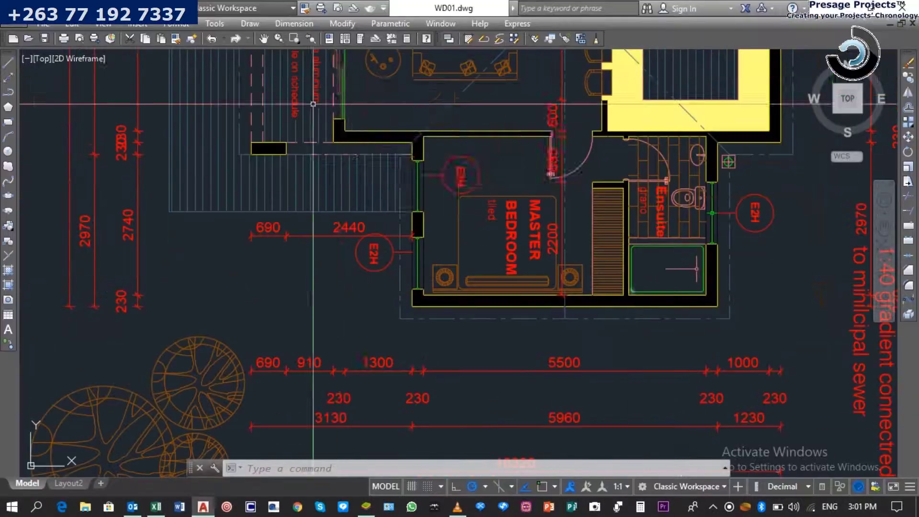
scroll(598, 119, up, 5)
key(alt+Tab)
key(alt+Tab)
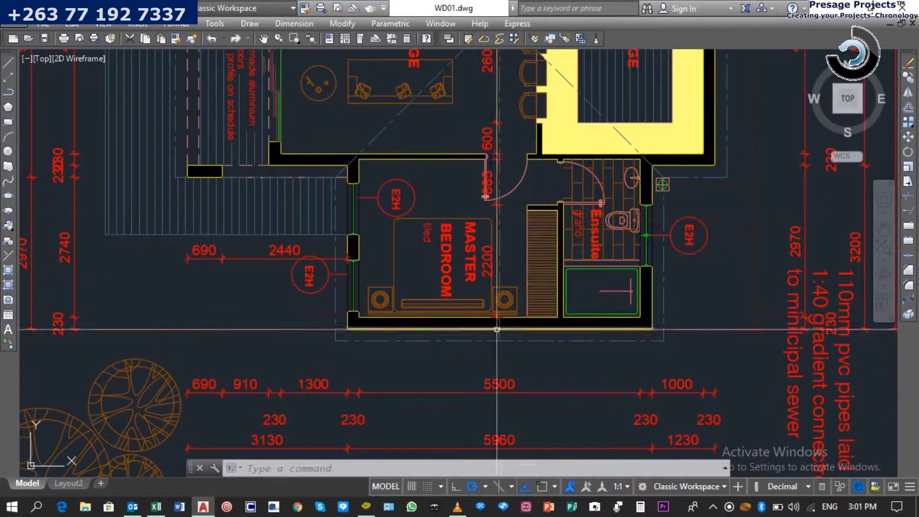
Step: Begin another distance measurement on the bedroom walls
scroll(488, 211, down, 5)
scroll(507, 212, up, 5)
scroll(507, 212, up, 3)
text(di)
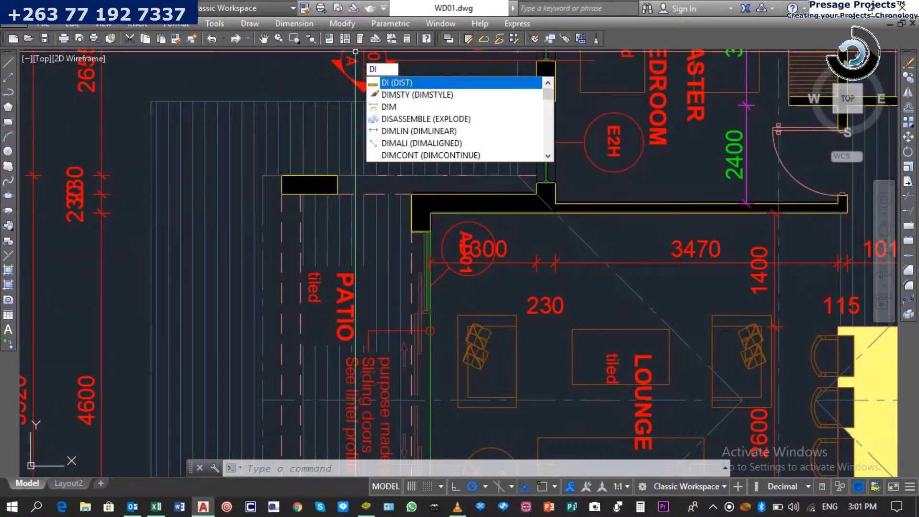
key(Return)
scroll(508, 206, up, 1)
click(529, 192)
key(alt+Tab)
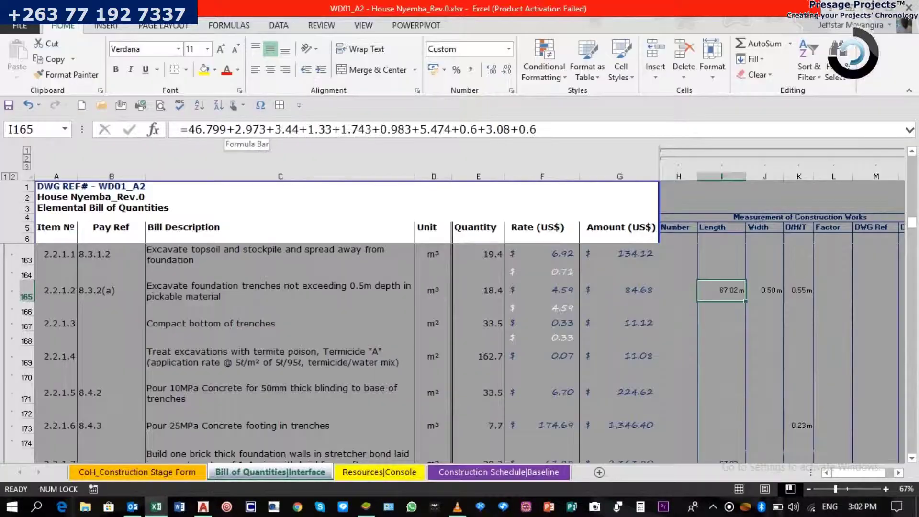
key(alt+Tab)
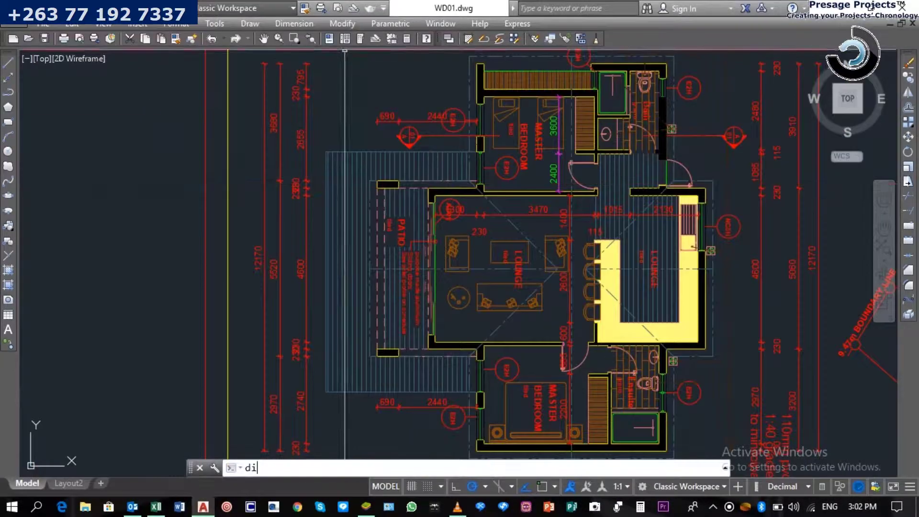
Step: Restart the DI distance measurement on the next wall run
key(Escape)
key(Escape)
text(di)
key(Return)
scroll(553, 139, up, 5)
click(554, 139)
key(alt+Tab)
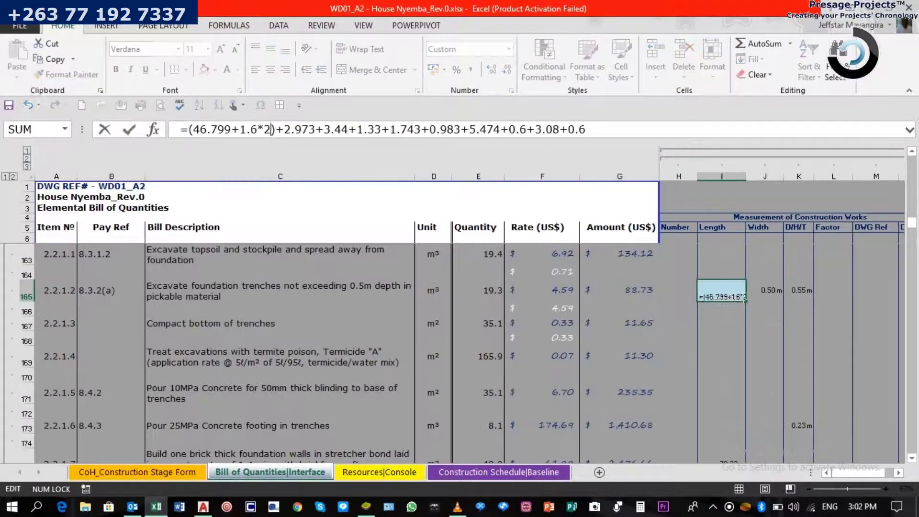
key(alt+Tab)
scroll(369, 196, down, 5)
scroll(369, 196, up, 2)
scroll(369, 196, up, 4)
Step: Measure the master bedroom wall and commit the trench length, now 78.17 m
text(di)
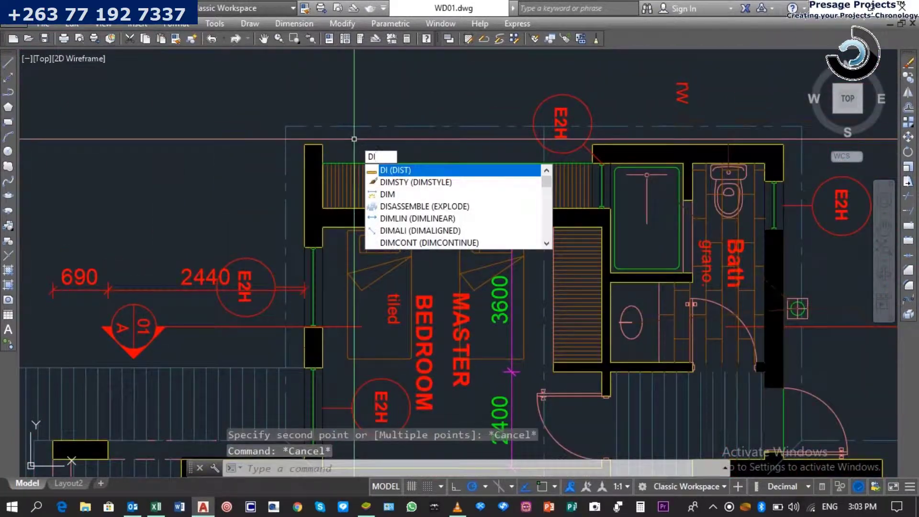
key(Return)
middle_drag(543, 225, 448, 231)
click(228, 210)
key(alt+Tab)
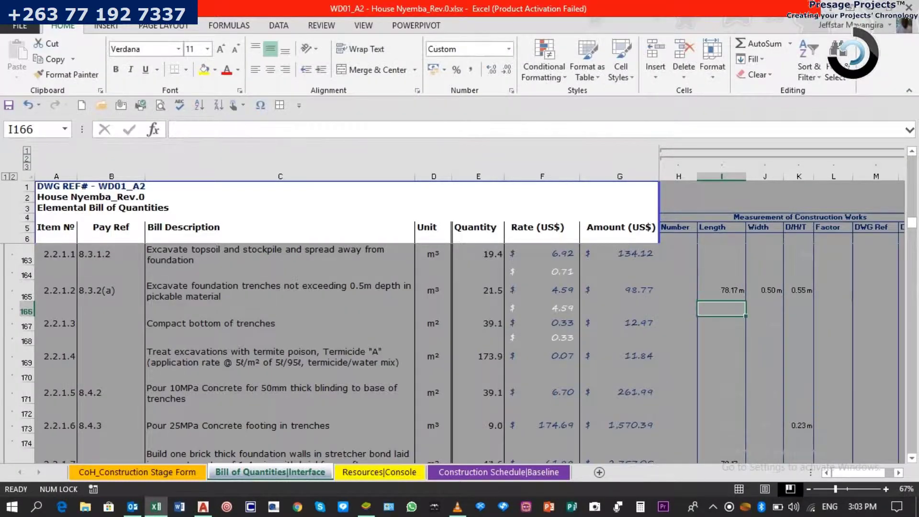
key(Return)
scroll(459, 334, down, 2)
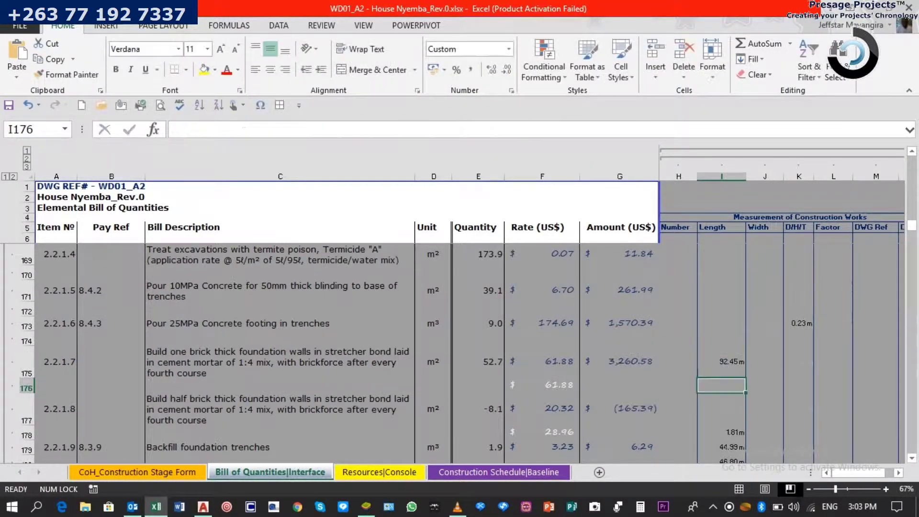
scroll(459, 349, up, 1)
Step: Enter 3.00 m as the one brick wall height and inspect the gable-ends formula in E206
scroll(459, 349, down, 3)
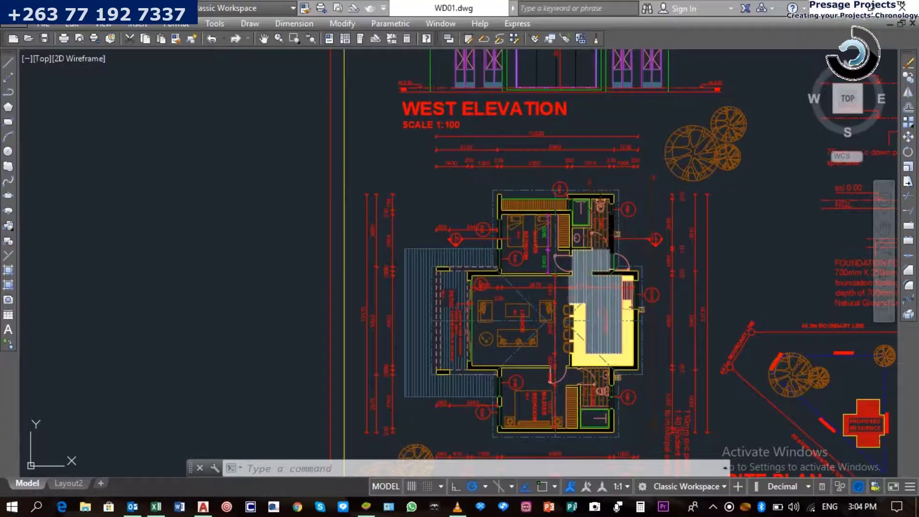
key(Return)
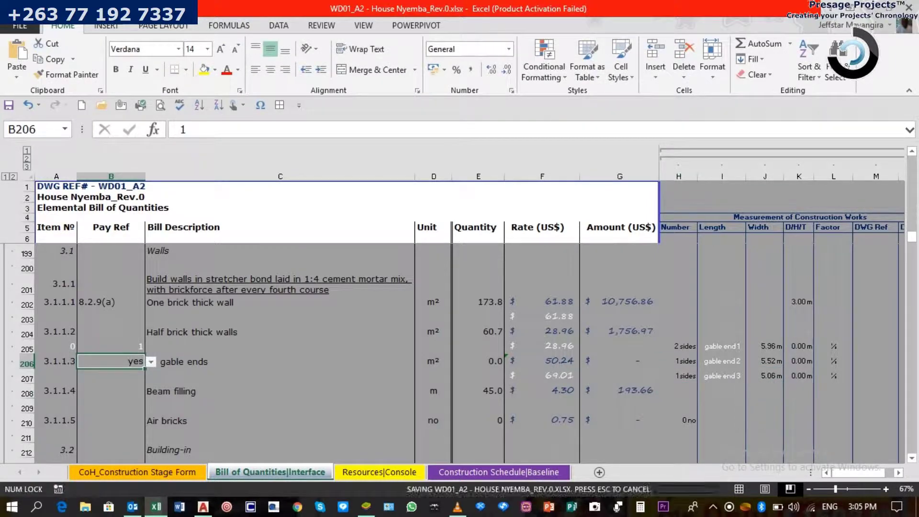
double_click(470, 361)
key(Escape)
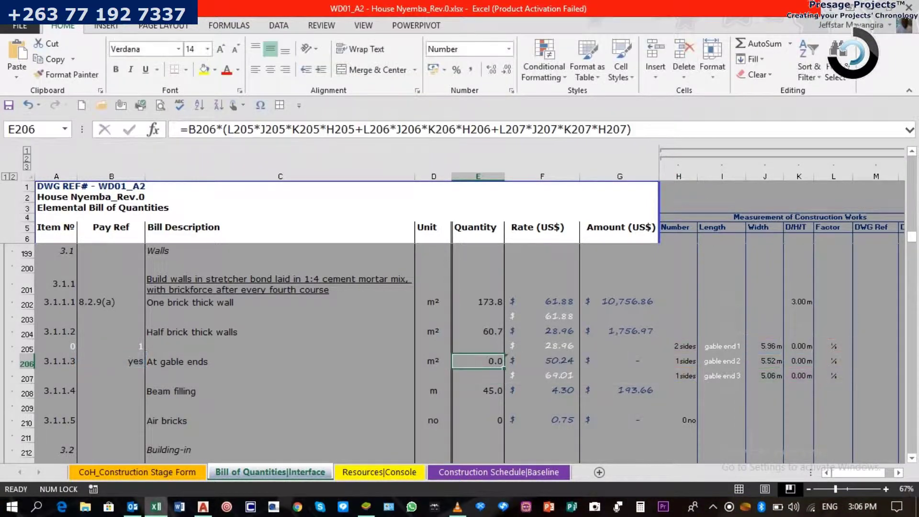
Step: Try changing the gable-ends formula and its yes/no choice, then undo the change
key(F2)
key(Escape)
key(Left)
key(Left)
key(Left)
key(alt+Down)
key(F2)
key(Return)
key(Up)
key(F2)
key(Escape)
key(ctrl+z)
Step: Remove the yes/no multiplier from the gable-ends formula and recheck its references
key(F2)
key(Home)
key(Right)
key(Delete)
key(Delete)
key(Delete)
key(ctrl+Return)
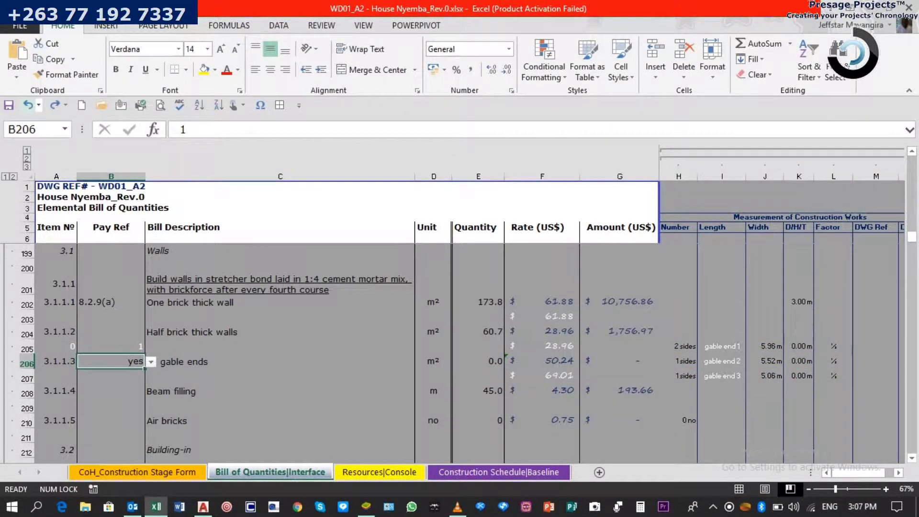
key(F2)
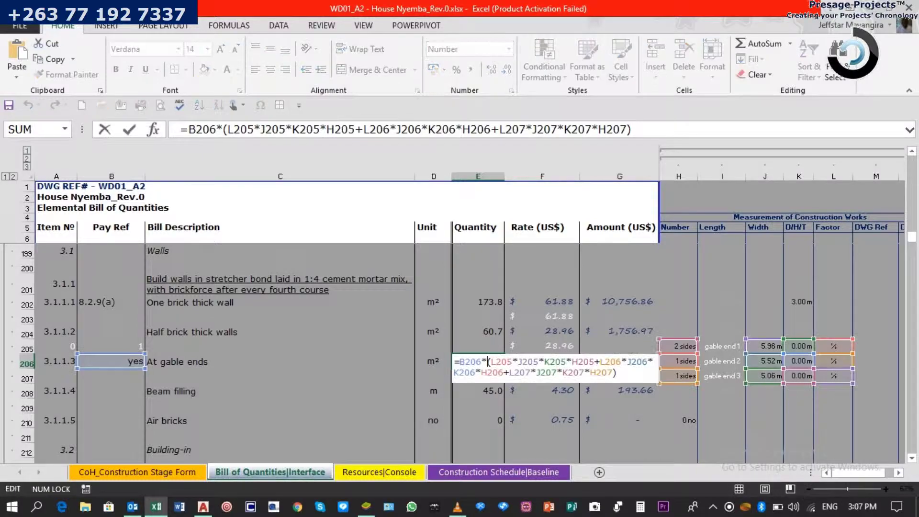
key(Escape)
Step: In AutoCAD, start MEASUREGEOM on the gable eaves of the elevations, then cancel it
click(203, 506)
scroll(506, 211, up, 5)
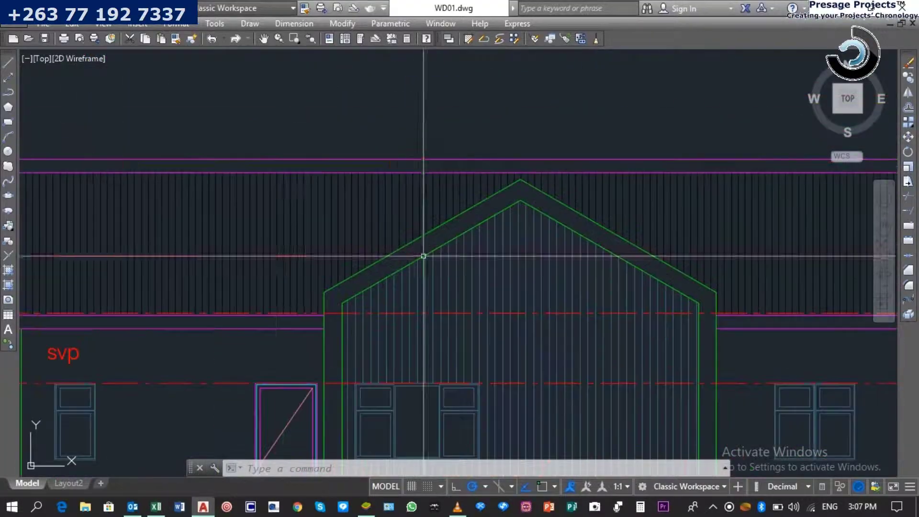
text(MEA)
key(Return)
click(530, 172)
key(alt+Tab)
scroll(530, 199, down, 5)
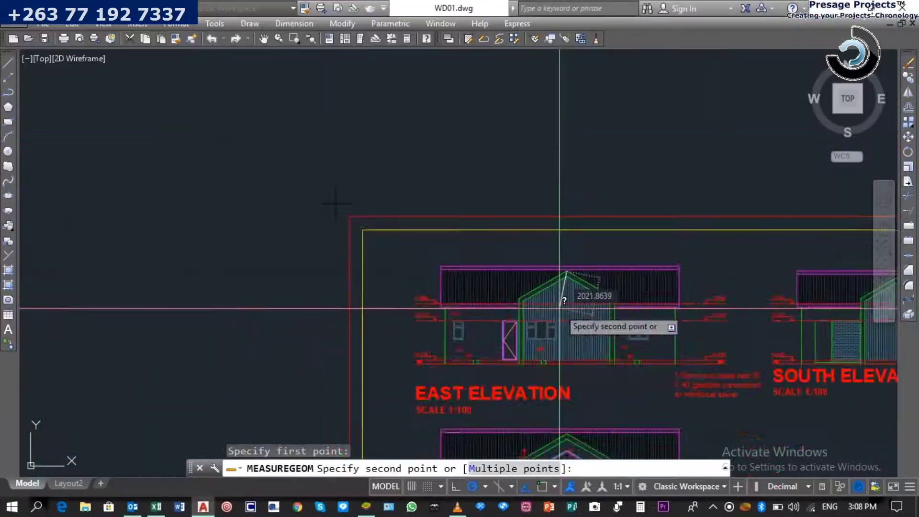
key(Escape)
scroll(558, 308, down, 3)
scroll(446, 312, up, 5)
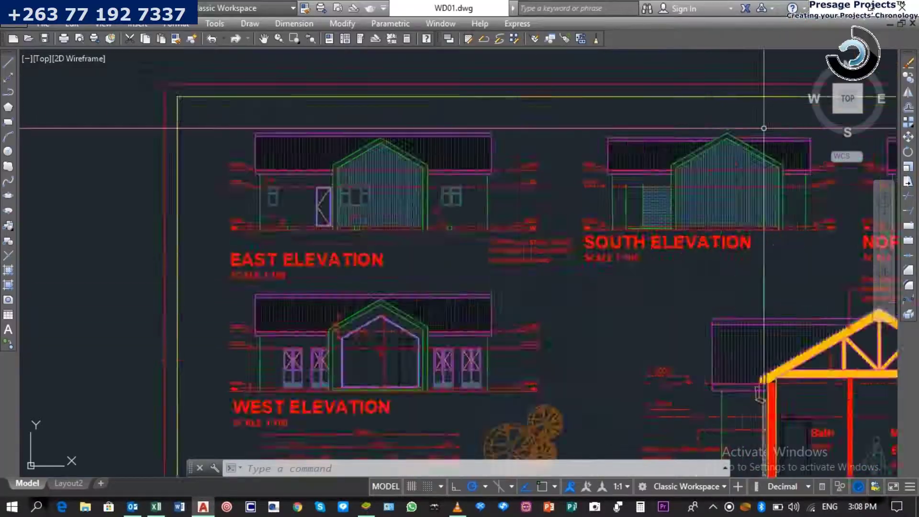
Step: Check the air brick count on the drawing and enter 20 air bricks in the bill
key(Escape)
key(alt+Tab)
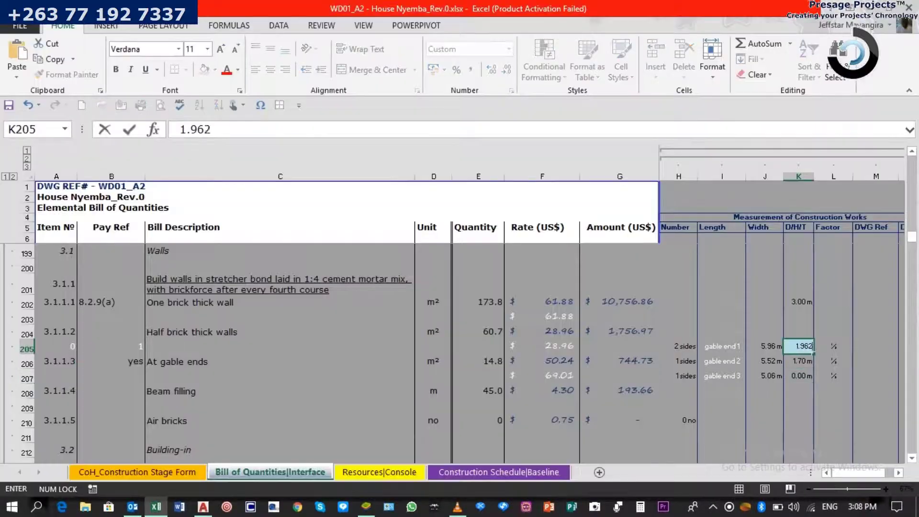
key(Down)
key(Down)
key(Down)
key(Down)
key(Down)
key(Left)
key(Left)
key(Left)
key(alt+Tab)
scroll(574, 201, up, 3)
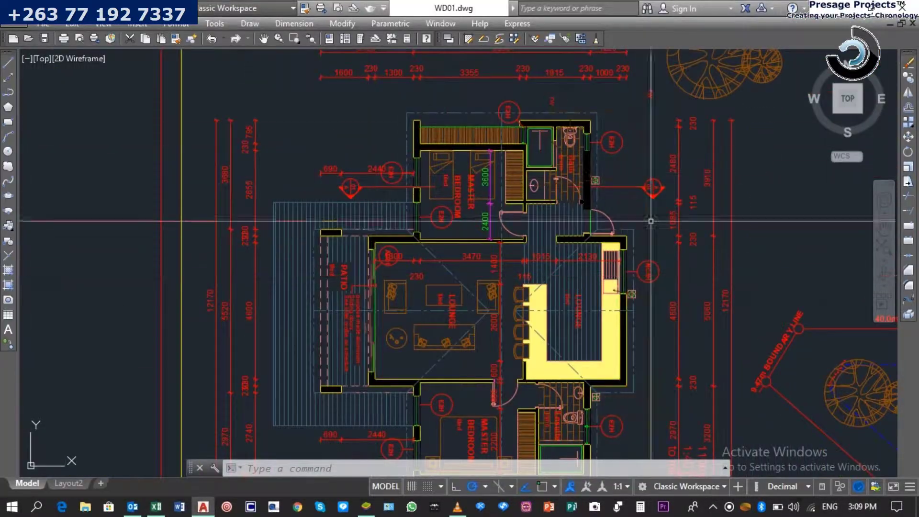
scroll(574, 201, down, 3)
key(alt+Tab)
text(20)
key(Return)
Step: Back on the floor plan, try a linear dimension on the bedroom window, then cancel it
key(alt+Tab)
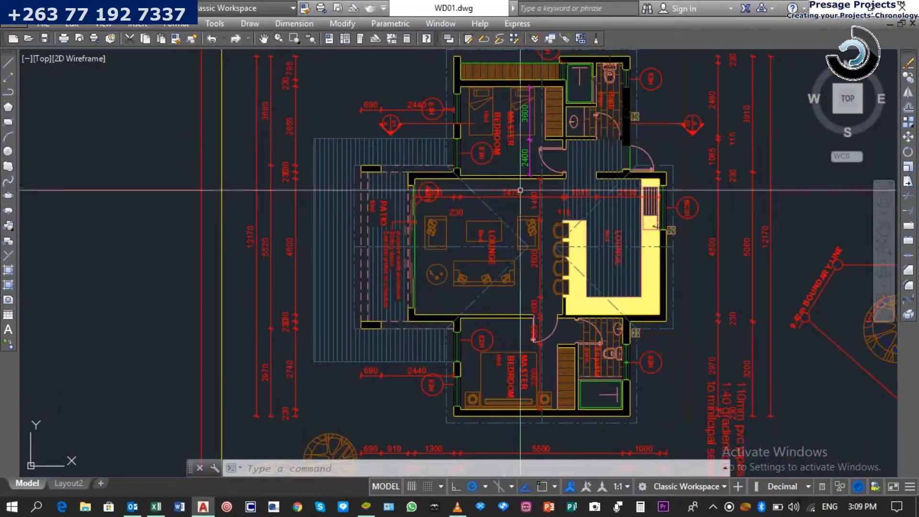
key(alt+Tab)
key(alt+Tab)
key(alt+Tab)
key(Return)
key(alt+Tab)
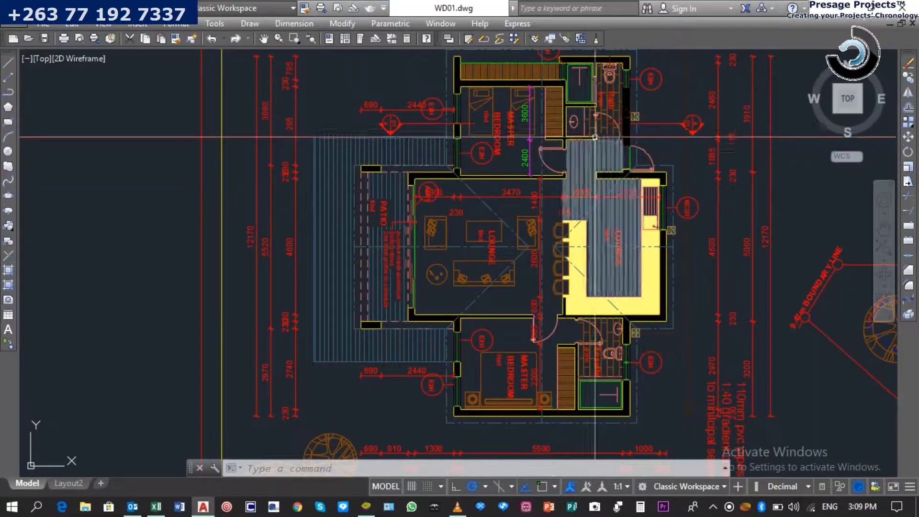
key(alt+Tab)
key(alt+Tab)
scroll(462, 94, up, 6)
text(dli)
key(Return)
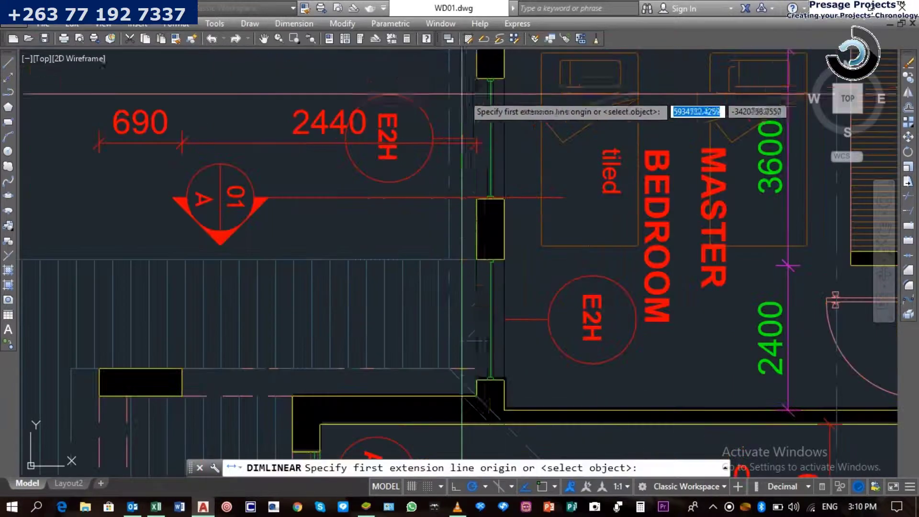
key(Escape)
scroll(439, 201, down, 4)
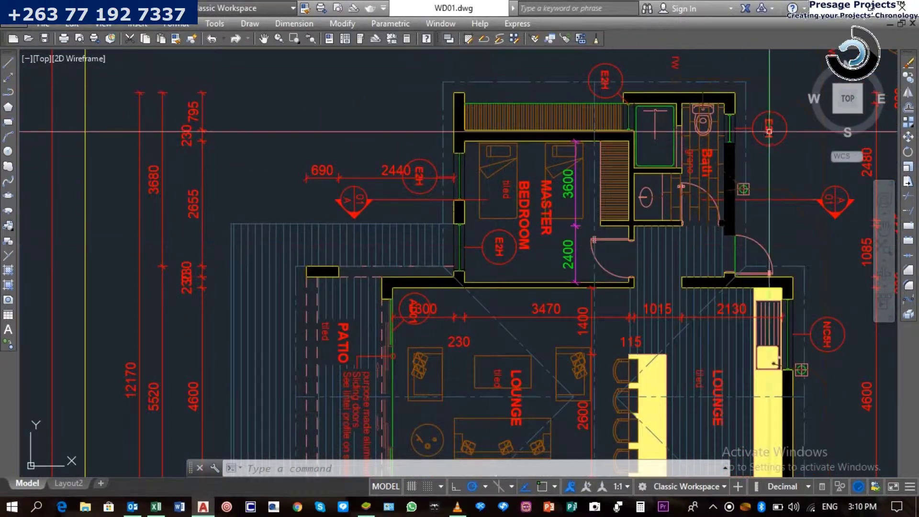
scroll(769, 130, down, 5)
scroll(478, 192, up, 6)
Step: Measure the bedroom window opening with DIST, panning the plan to show it
text(di)
key(Return)
scroll(478, 158, up, 2)
click(492, 154)
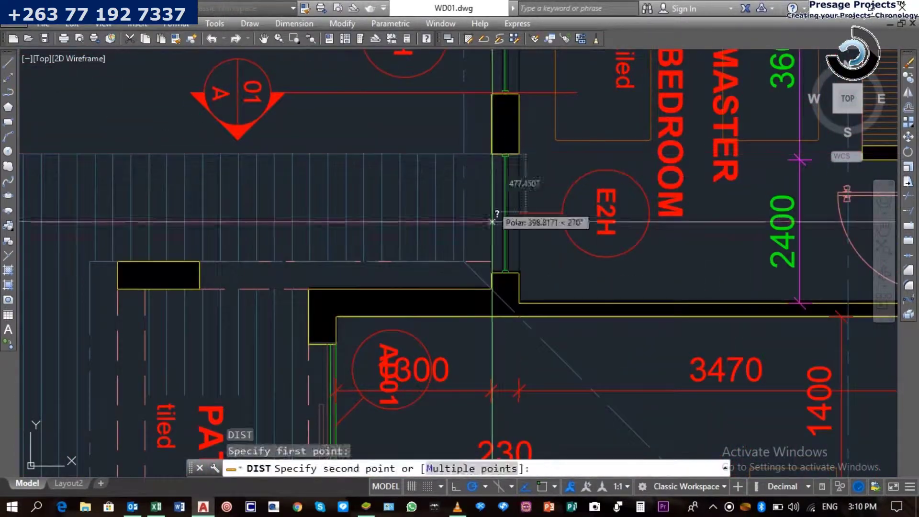
click(492, 289)
key(Return)
middle_drag(491, 221, 549, 432)
click(564, 186)
text(d)
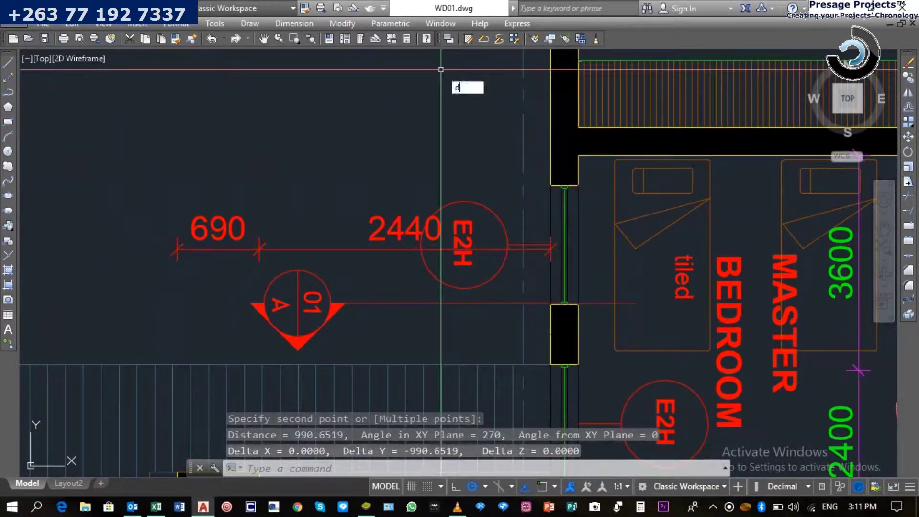
Step: Re-measure the window opening with DIST, reading about 999 mm
text(i)
key(Return)
click(594, 240)
click(588, 308)
key(Escape)
text(d)
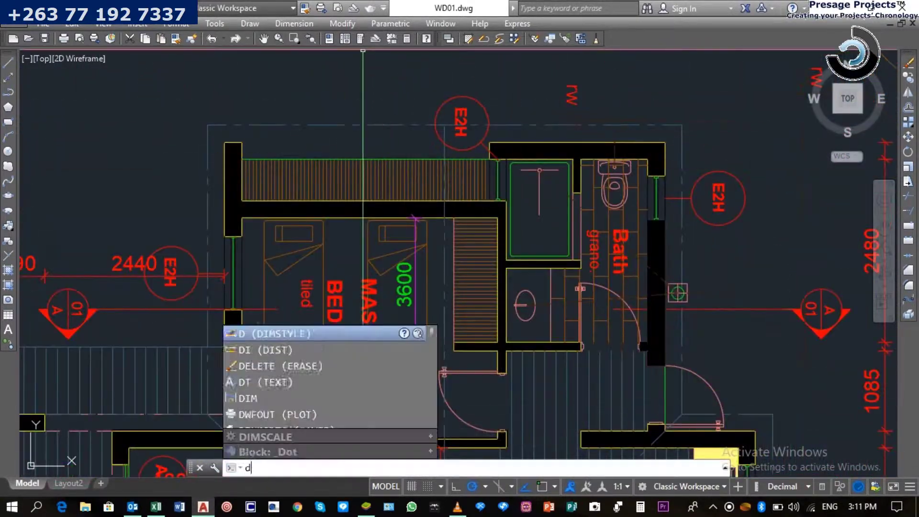
text(i)
key(Return)
scroll(502, 155, up, 3)
Step: Compare against the bill of quantities, then scroll the plan to review the windows
key(alt+Tab)
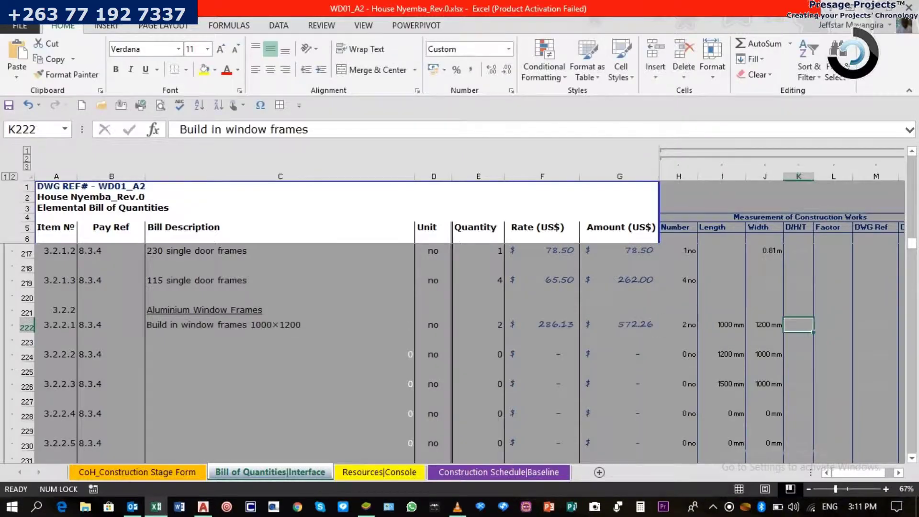
key(alt+Tab)
key(alt+Tab)
key(alt+Tab)
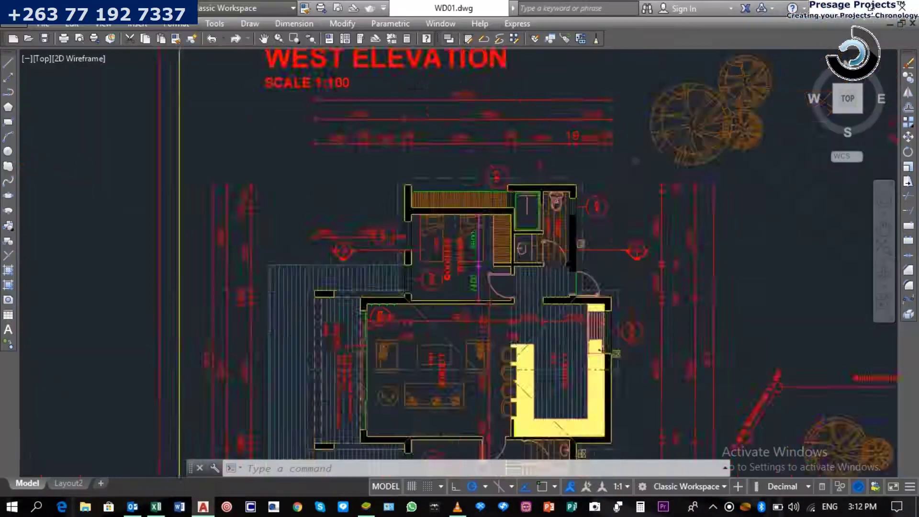
scroll(495, 191, down, 5)
scroll(494, 279, up, 4)
scroll(495, 279, down, 2)
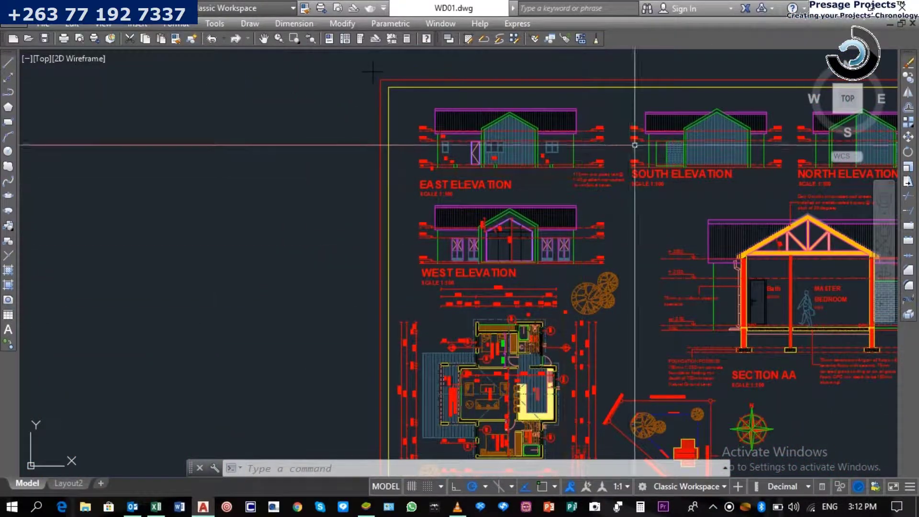
scroll(484, 258, up, 2)
scroll(437, 139, down, 3)
scroll(454, 205, up, 4)
Step: Enter 800 mm as the first window frame height in the bill
key(alt+Tab)
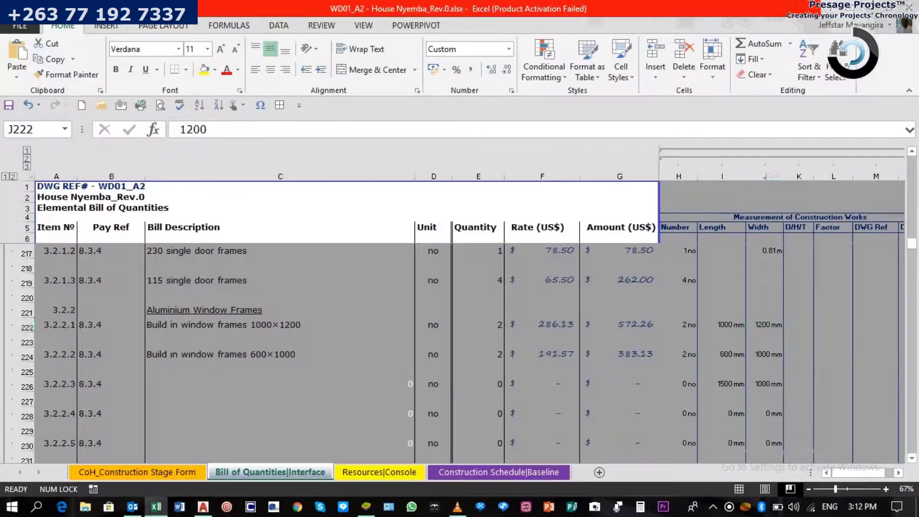
text(800)
key(Return)
Step: Measure the next opening on the AutoCAD plan with DIST, checking the bill in between
key(alt+Tab)
scroll(595, 242, up, 3)
text(di)
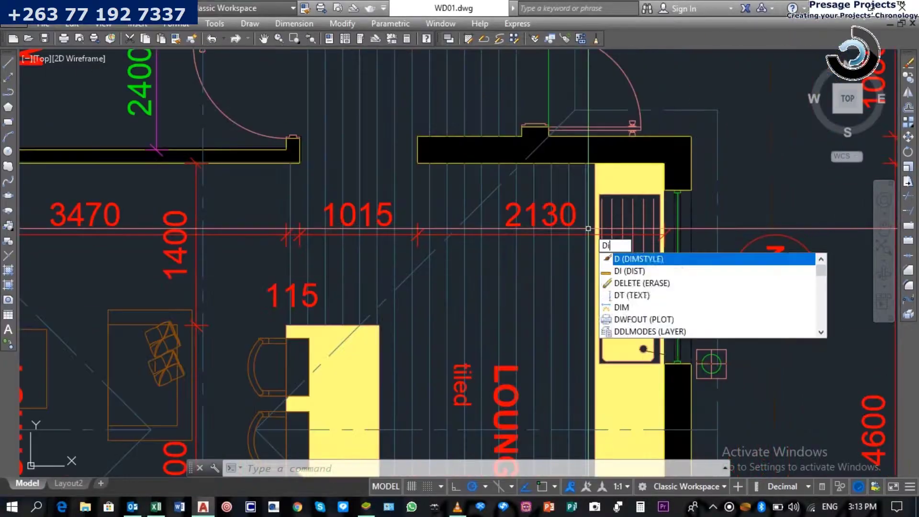
key(Return)
click(718, 297)
scroll(687, 259, up, 3)
key(alt+Tab)
key(alt+Tab)
scroll(612, 382, down, 2)
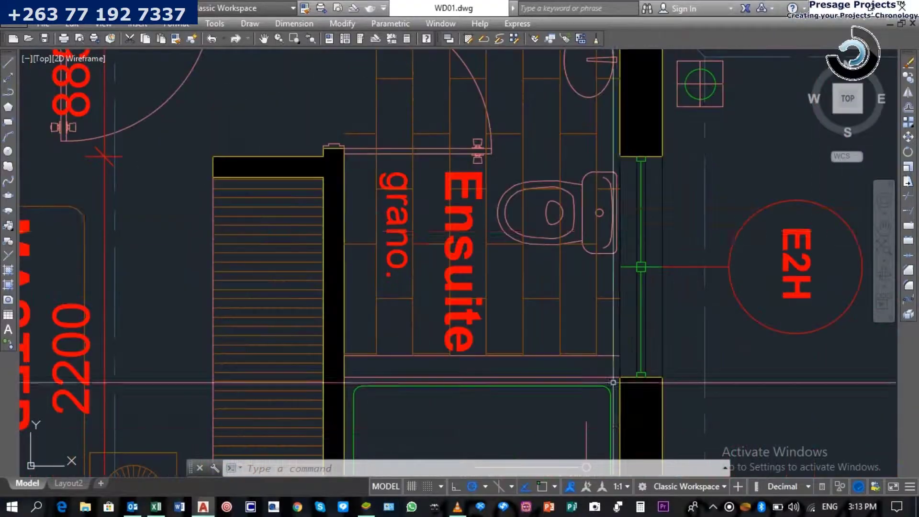
Step: Measure along the master bedroom and patio walls, then cancel and return to Excel
key(alt+Tab)
key(alt+Tab)
scroll(540, 264, down, 2)
key(Return)
click(437, 187)
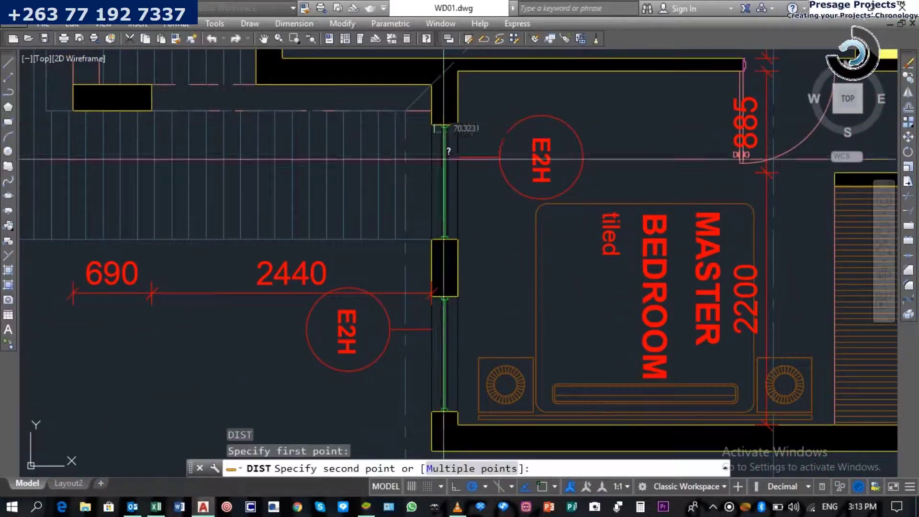
key(alt+Tab)
key(alt+Tab)
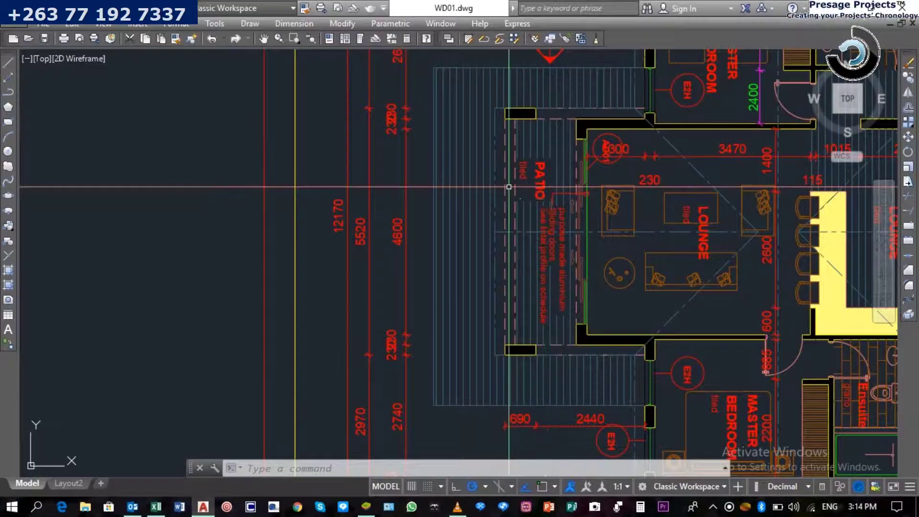
scroll(525, 101, up, 3)
scroll(525, 100, down, 3)
click(585, 178)
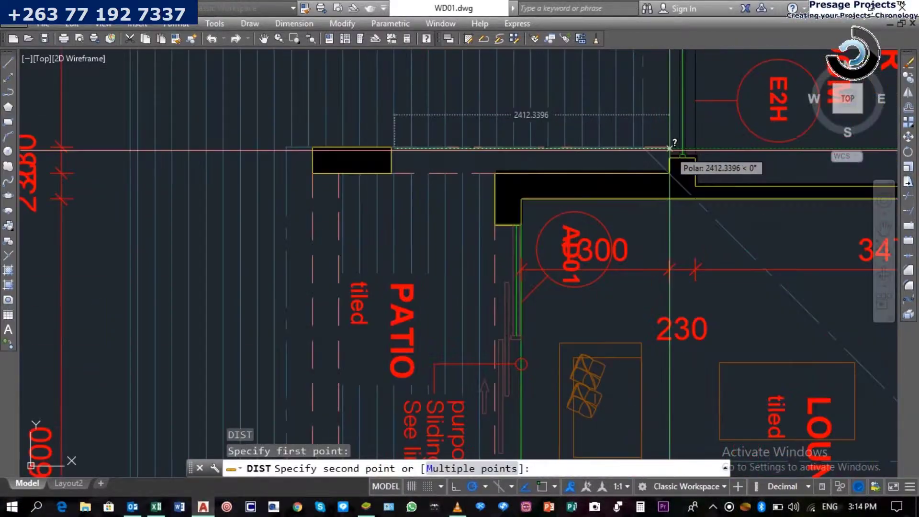
key(Escape)
key(alt+Tab)
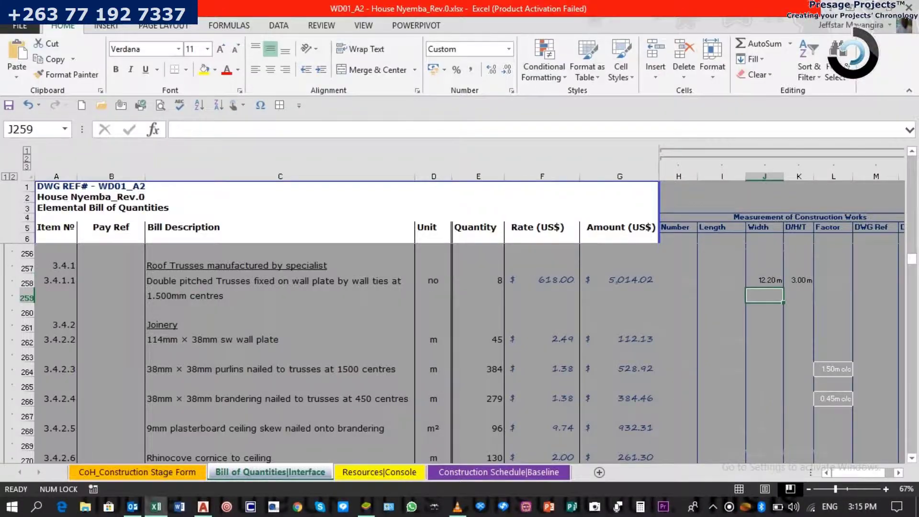
Step: Enter =MAX(K205:K207) in K258 so the truss height takes the 1.96 m gable height
key(Up)
key(Right)
scroll(460, 354, up, 2)
text(=MAX()
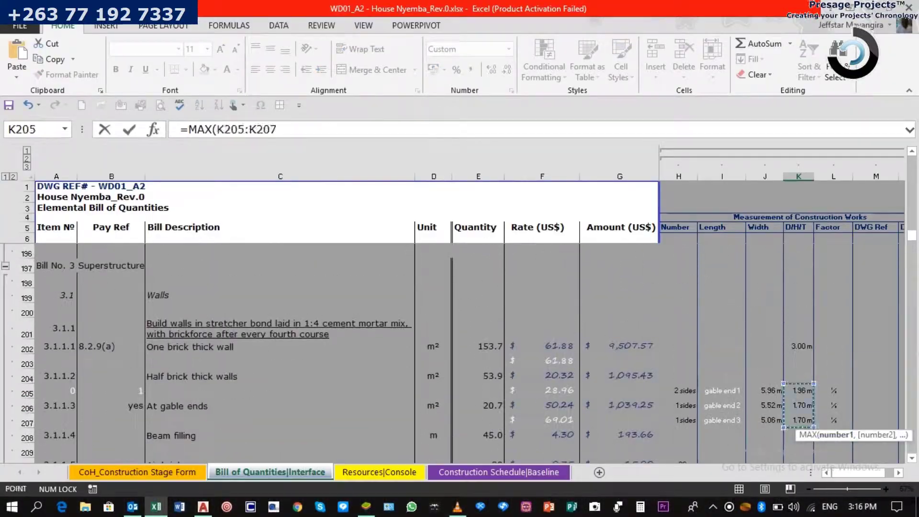
key(Return)
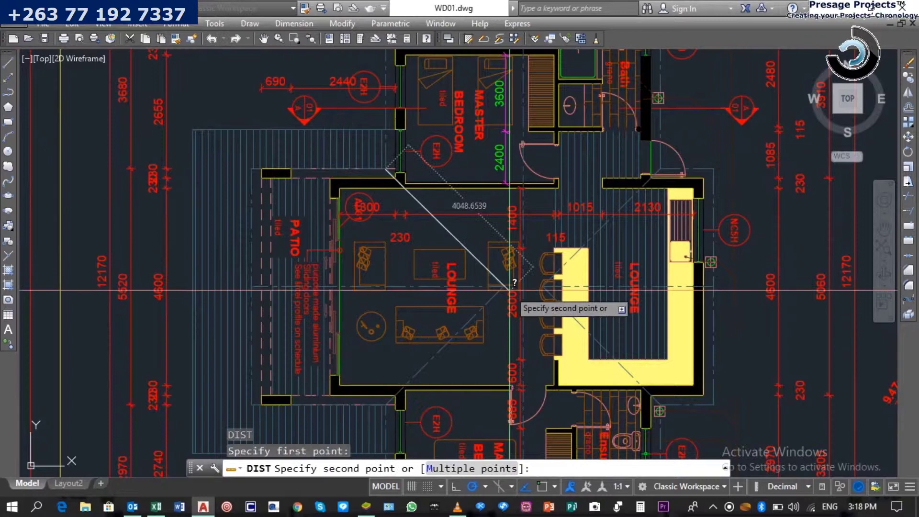
Step: Review the bill's tiling rows, then start and cancel a master bedroom measurement
key(Escape)
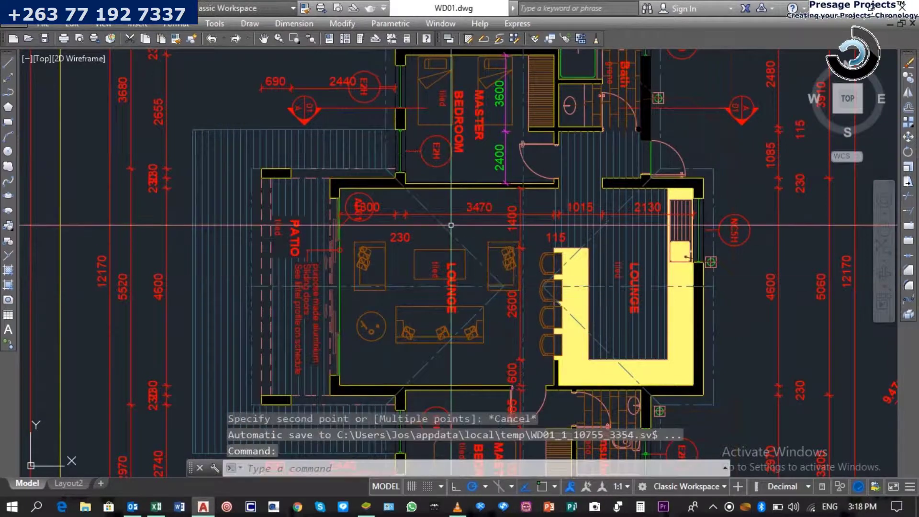
key(alt+Tab)
scroll(335, 354, down, 15)
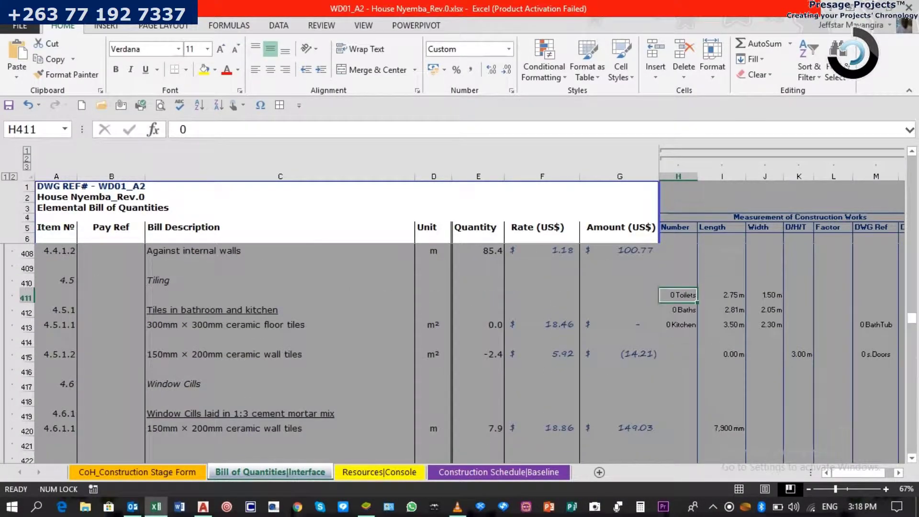
key(alt+Tab)
scroll(603, 71, up, 5)
key(Return)
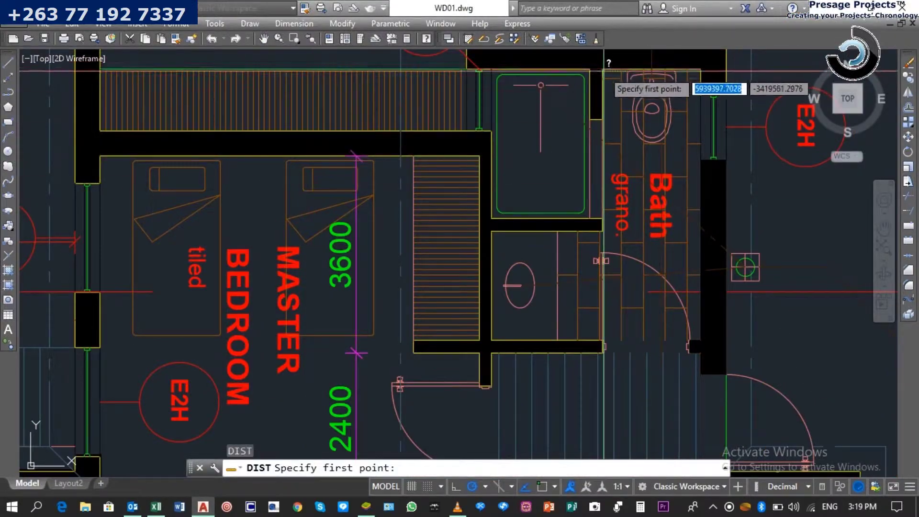
key(Escape)
key(Escape)
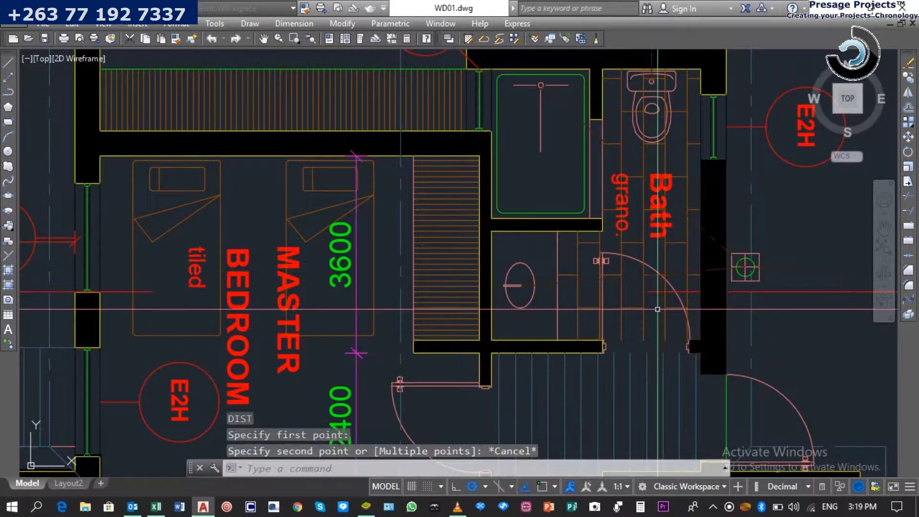
key(alt+Tab)
Step: Measure a distance by the lounge and enter it in the kitchen floor tile length cell
key(alt+Tab)
middle_drag(285, 442, 347, 150)
text(di)
key(Return)
click(673, 187)
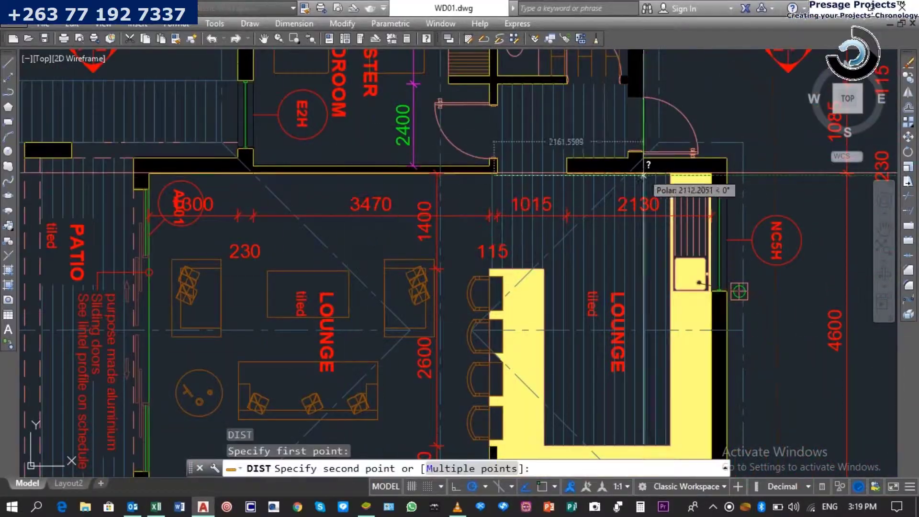
click(526, 450)
key(alt+Tab)
click(721, 324)
key(Return)
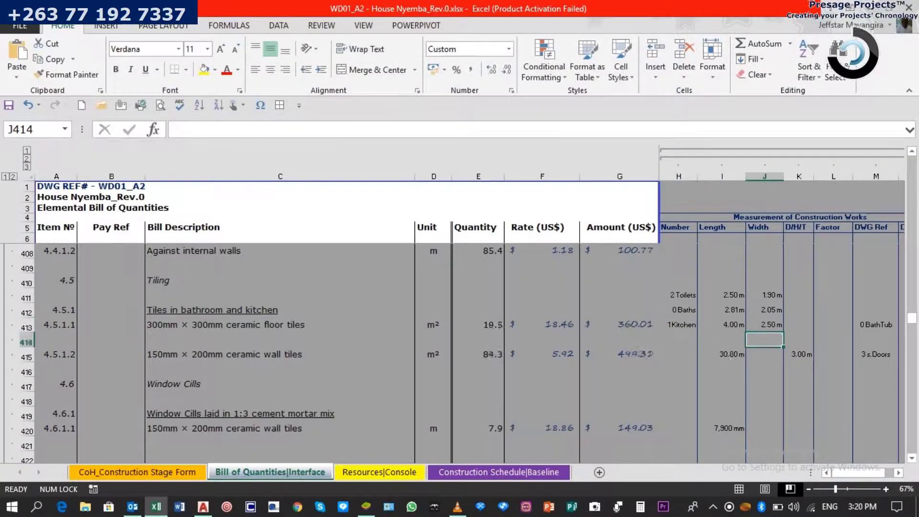
Step: Scroll down to the fittings rows and select a lavatory fitting count cell
scroll(718, 335, down, 5)
scroll(693, 311, down, 8)
scroll(679, 277, down, 5)
click(677, 265)
scroll(459, 354, down, 6)
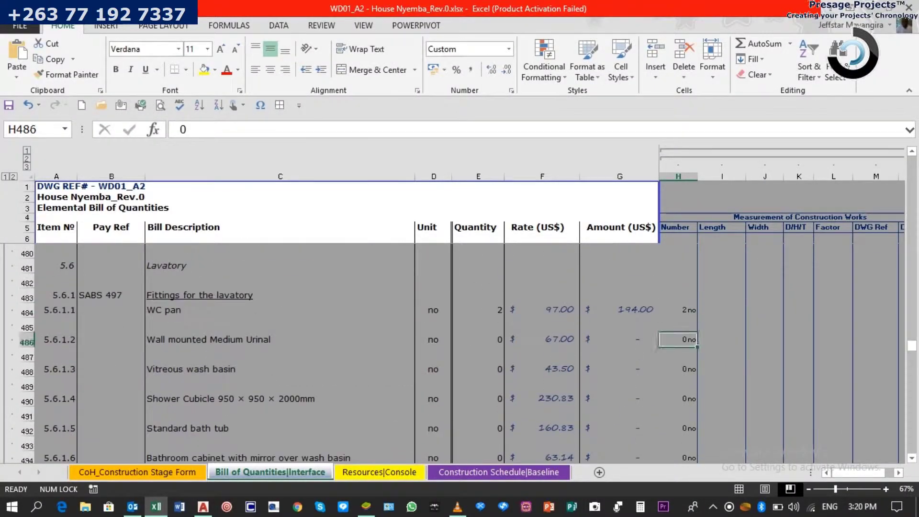
key(alt+Tab)
key(alt+Tab)
key(alt+Tab)
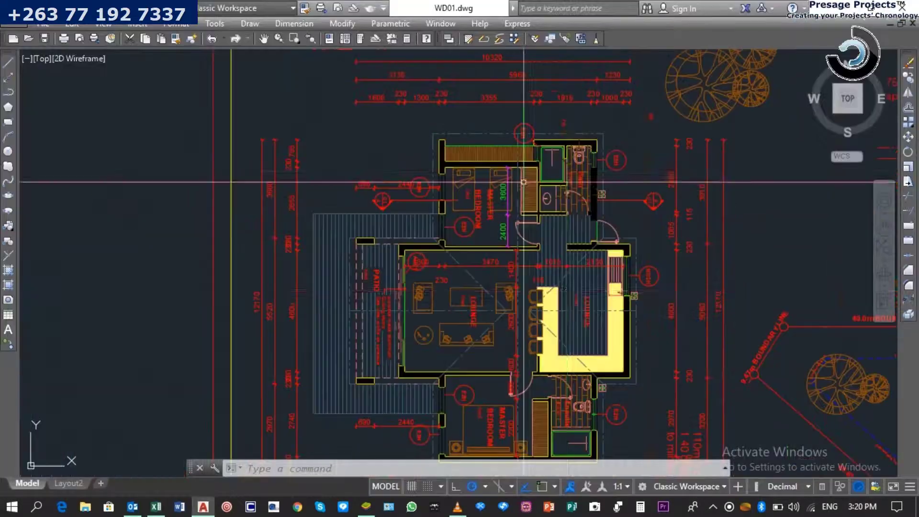
key(alt+Tab)
Step: Change the kitchen sink item C507 to read 'single cam' and select the cupboard count
scroll(459, 354, down, 5)
text(single cam)
click(678, 383)
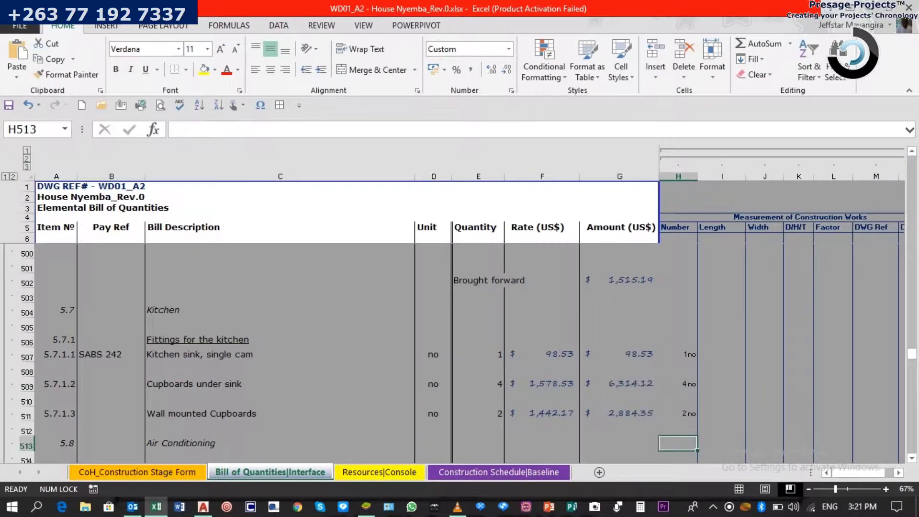
scroll(459, 335, down, 5)
scroll(459, 335, down, 3)
Step: Check the AutoCAD drawing, then review the plumbing count cells down to the pre-cast sink
key(alt+Tab)
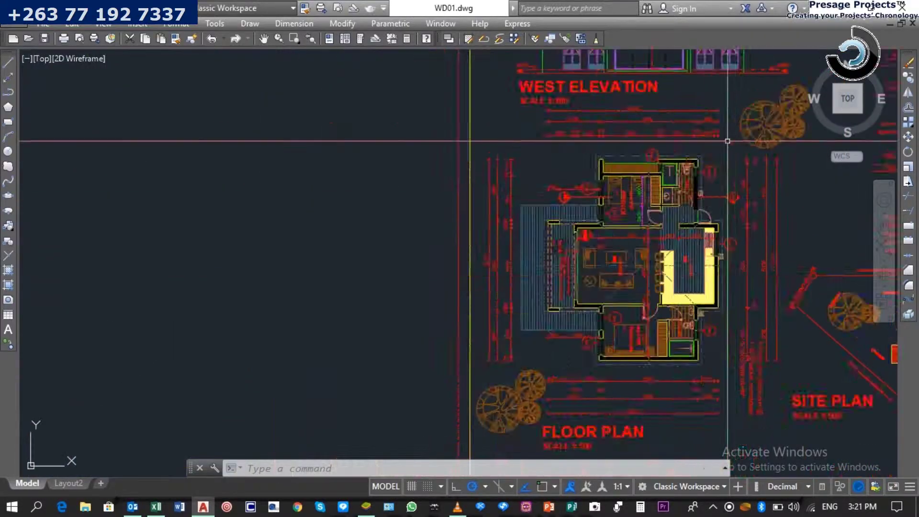
scroll(727, 141, up, 2)
scroll(670, 134, down, 4)
key(alt+Tab)
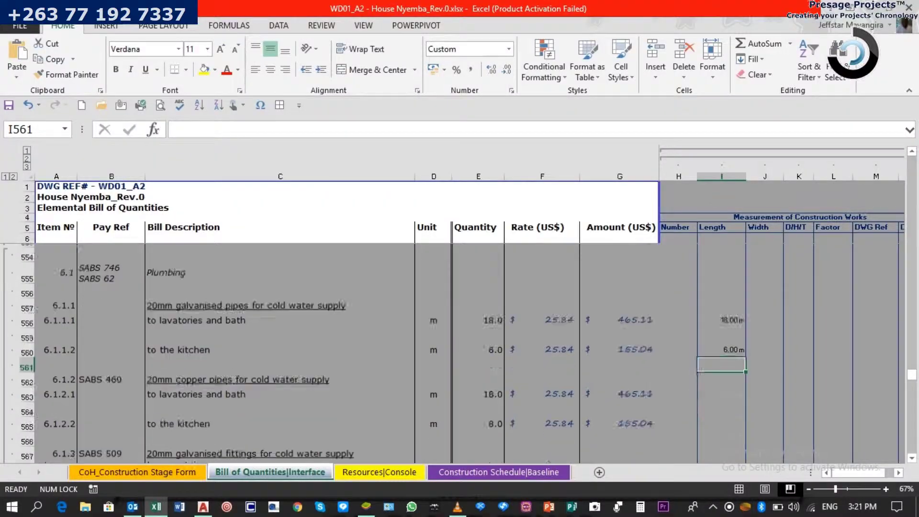
scroll(460, 354, down, 10)
scroll(459, 354, down, 10)
click(676, 317)
scroll(459, 354, down, 6)
click(677, 280)
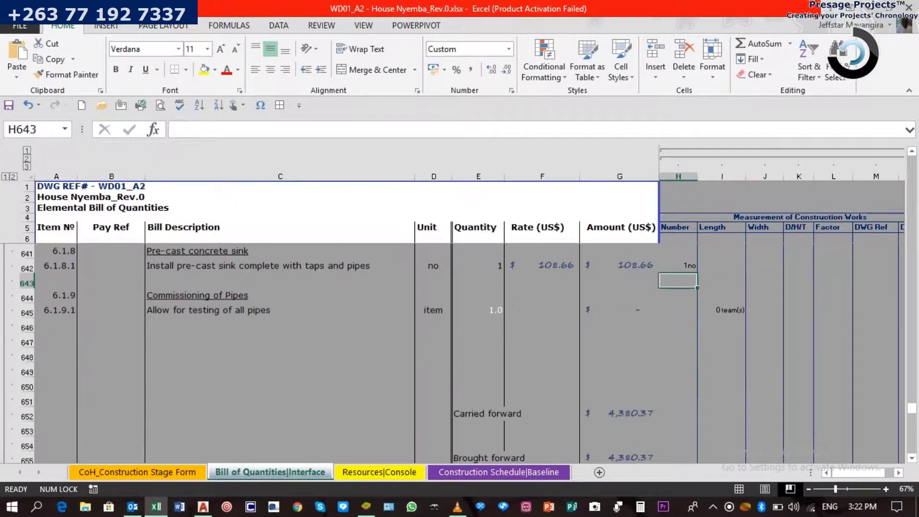
scroll(459, 354, down, 7)
Step: Step through the electrical fittings, external works and electrical cables rows of the bill
key(alt+Tab)
key(alt+Tab)
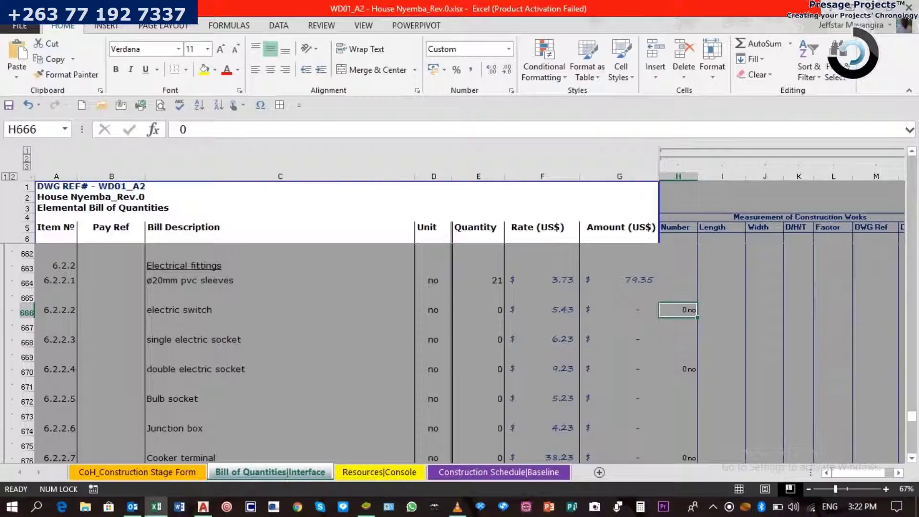
key(Down)
key(Down)
key(Down)
key(Down)
key(Down)
key(Down)
key(Down)
key(Down)
key(Down)
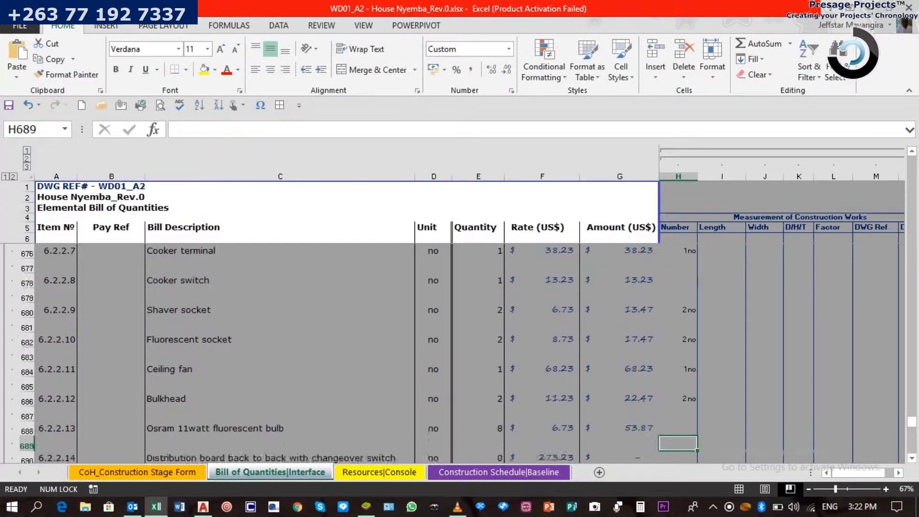
key(Down)
key(Down)
key(Down)
key(Down)
key(Down)
key(Down)
key(Down)
key(Down)
key(Down)
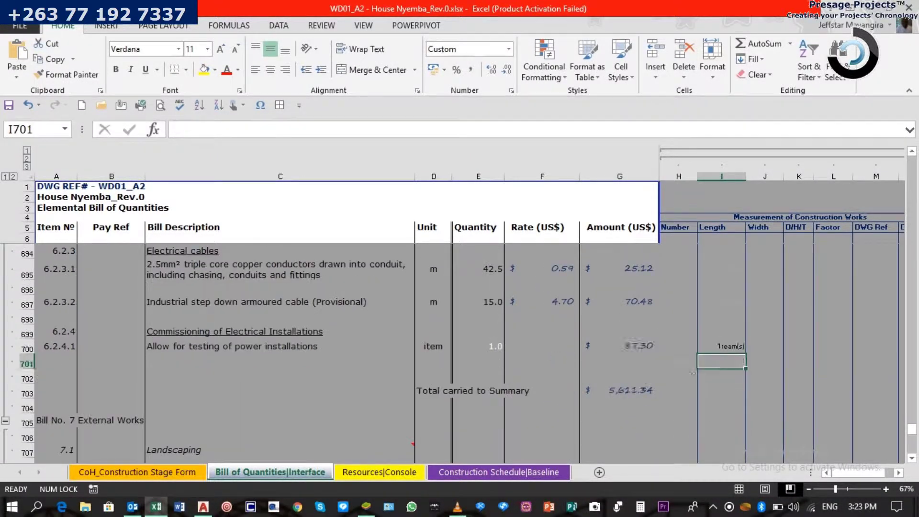
key(Left)
key(Down)
key(Down)
key(Down)
key(Down)
key(Down)
key(Down)
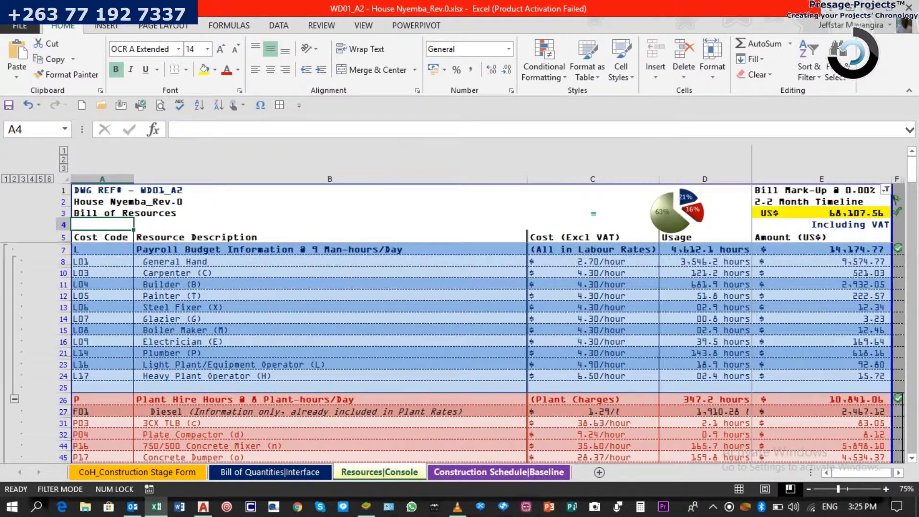
Step: Dismiss the clock and calendar flyout
key(Escape)
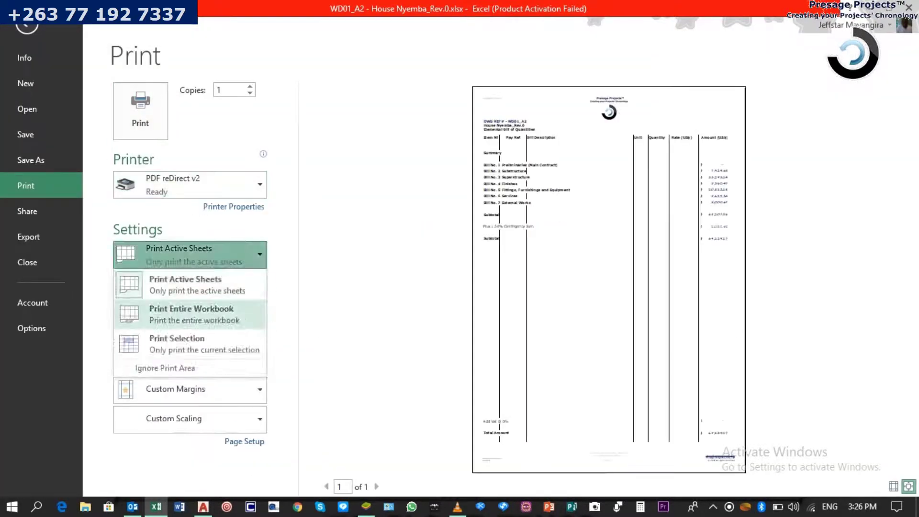
Step: Print the bill of quantities to the PDF reDirect v2 printer
click(140, 110)
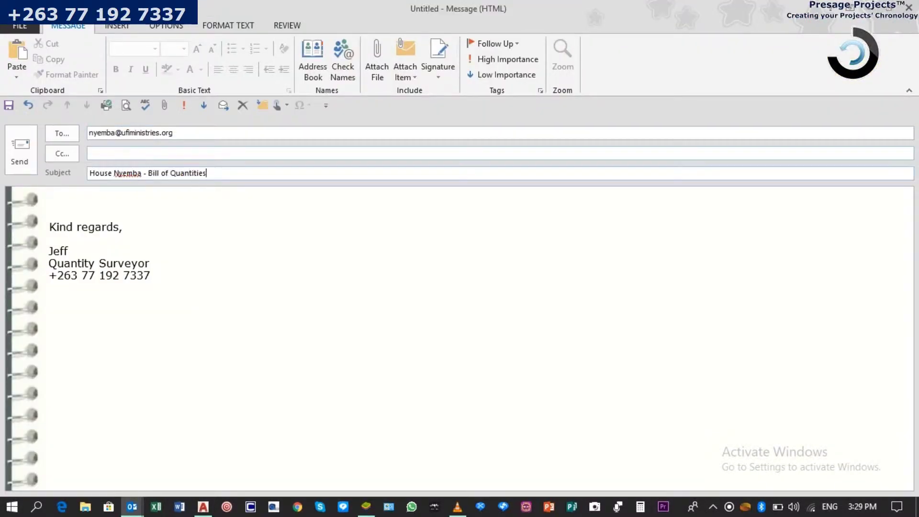
Step: Append _Rev.0 to the subject line and write the greeting to the client
text(_Rev.0)
key(Tab)
key(Return)
Step: Write the body paragraphs about the attached bill for the house and contacting the client
text(Attached, please find your BoQ priced @ about $69k with VAT.)
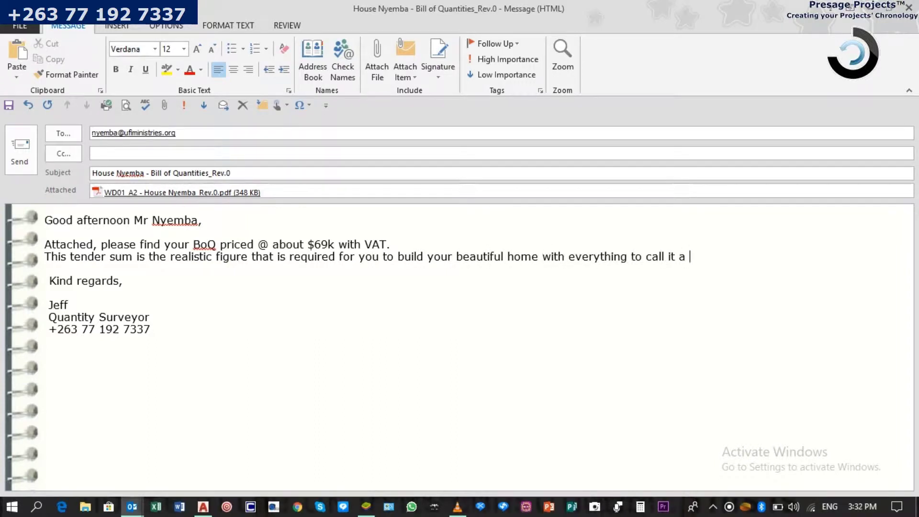
text(house.)
key(Return)
key(Return)
text(We c)
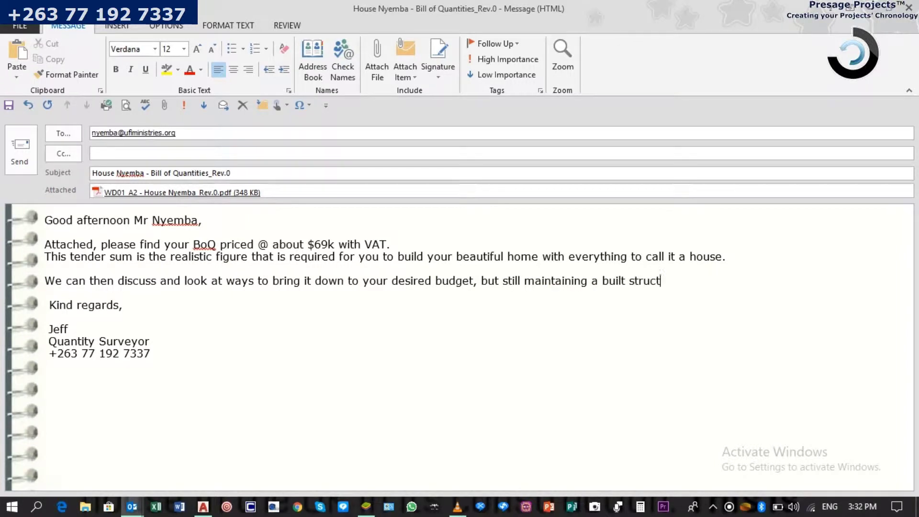
text('ve tried your mobile number twice but it was being answered by other people)
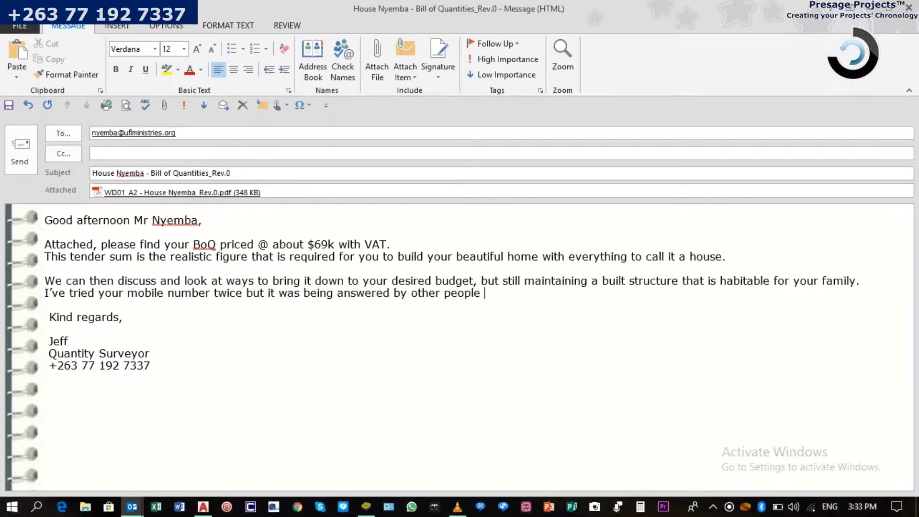
key(Return)
key(Return)
text(me any tim)
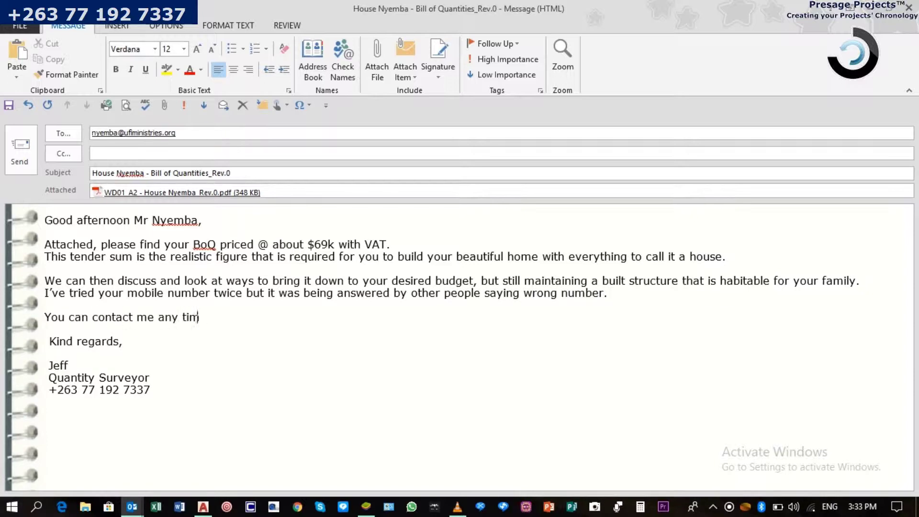
text(t your convenience.)
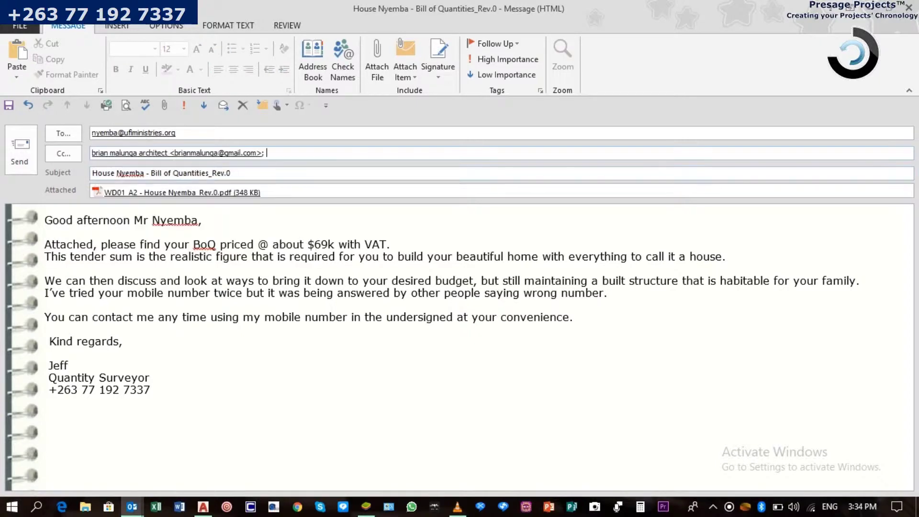
Step: Add an indented NB note line above the sign-off
key(Return)
key(Tab)
text(NB)
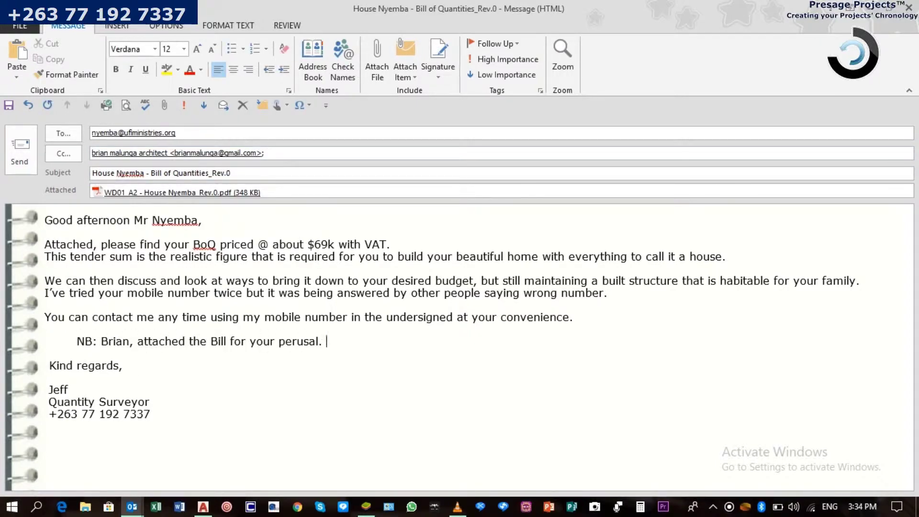